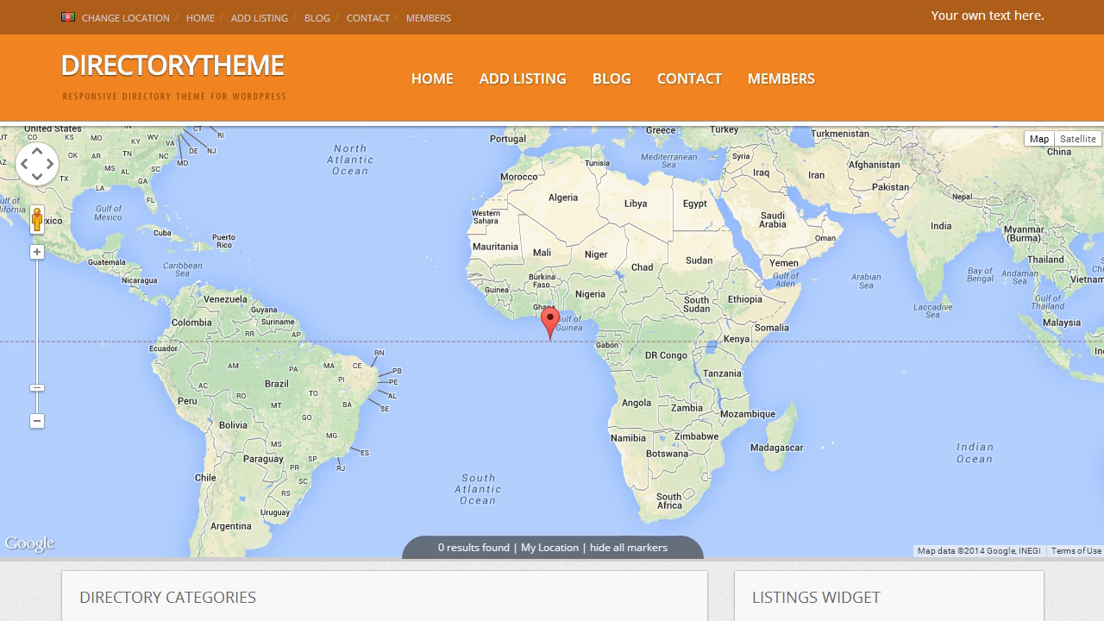
Look through the demo directory home page and the installed WordPress themes.
{"action": "scroll", "coordinate": [552, 311], "scroll_direction": "down", "scroll_amount": 20}
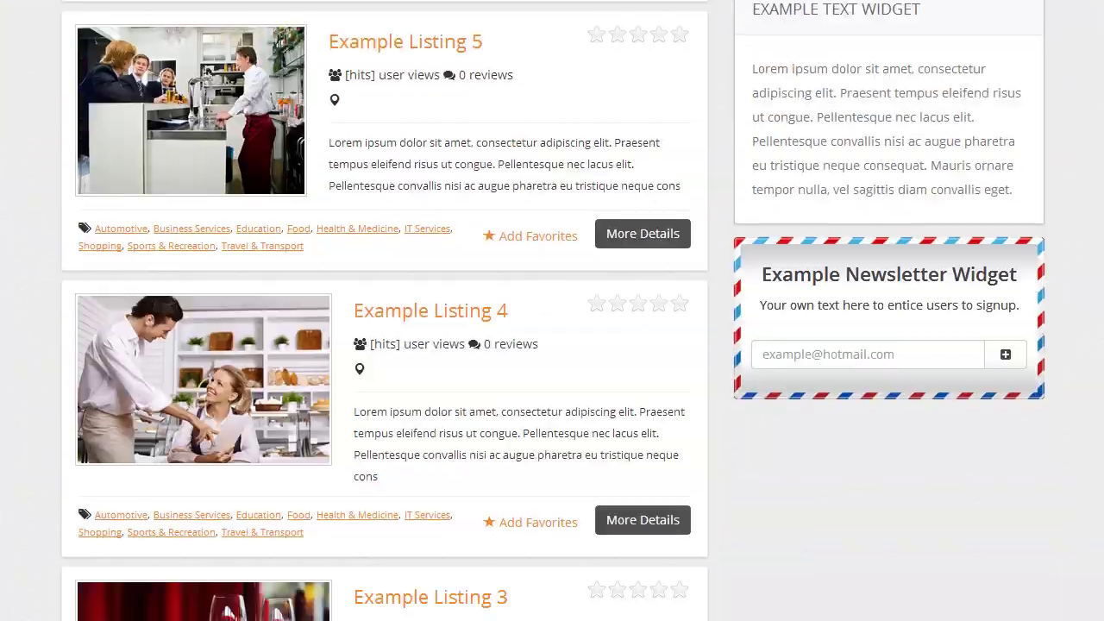
{"action": "scroll", "coordinate": [552, 310], "scroll_direction": "up", "scroll_amount": 5}
{"action": "scroll", "coordinate": [552, 310], "scroll_direction": "up", "scroll_amount": 15}
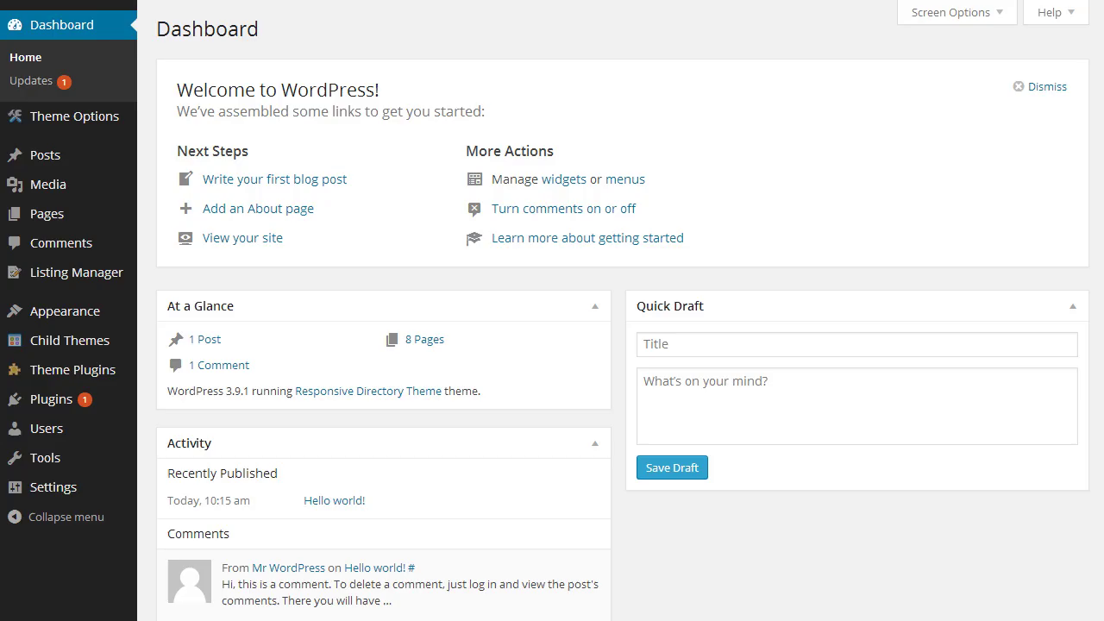
{"action": "left_click", "coordinate": [74, 317]}
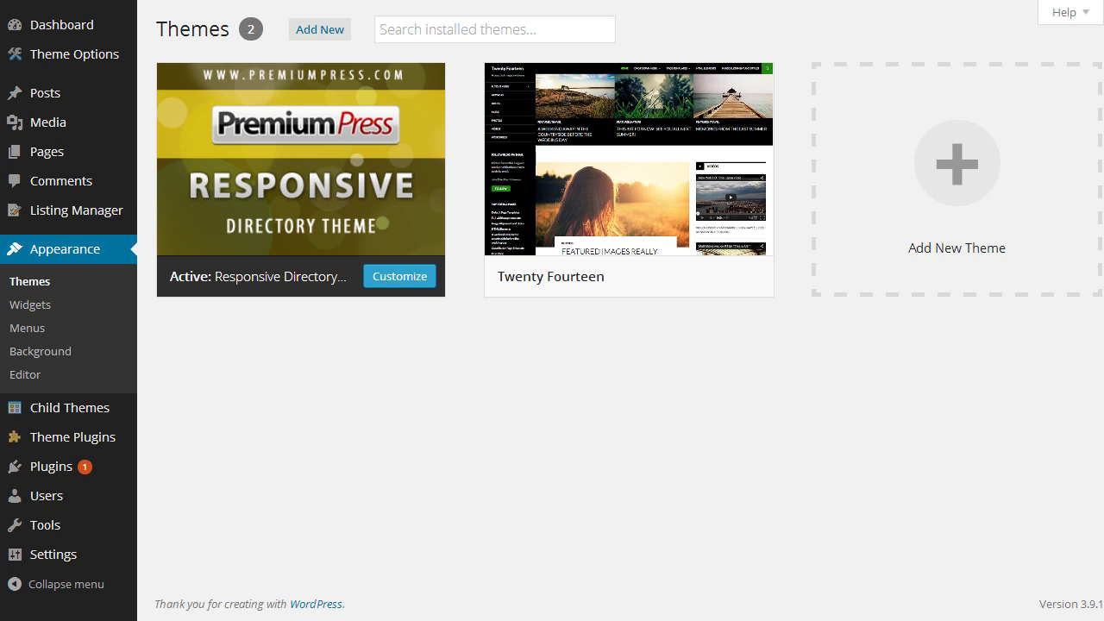
Look at the theme options for the website overview, General Setup and Page Setup.
{"action": "left_click", "coordinate": [105, 68]}
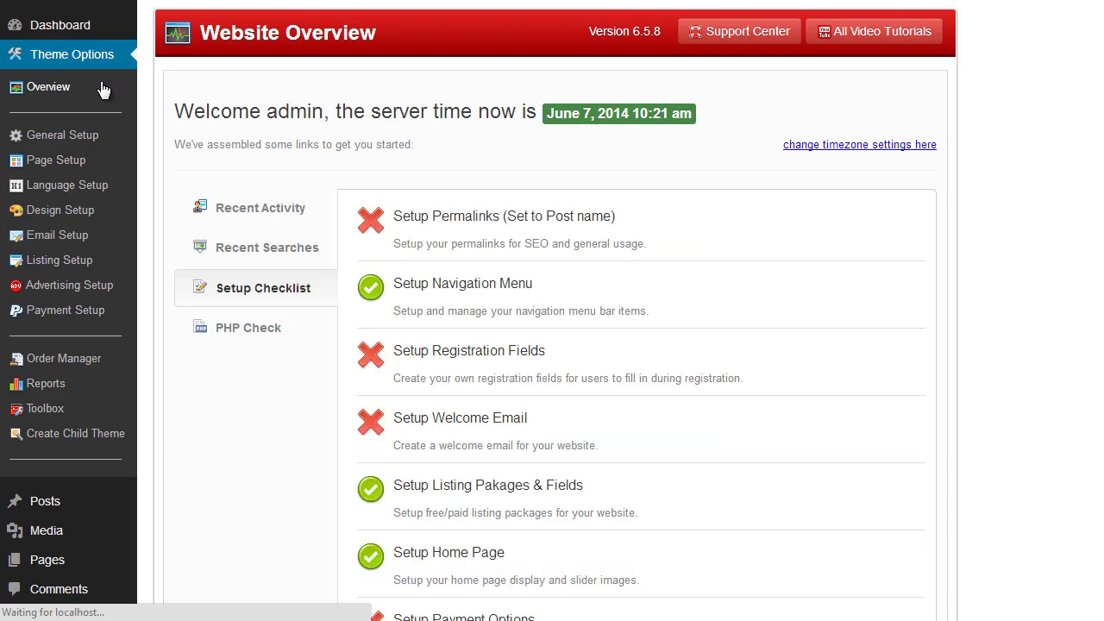
{"action": "left_click", "coordinate": [80, 136]}
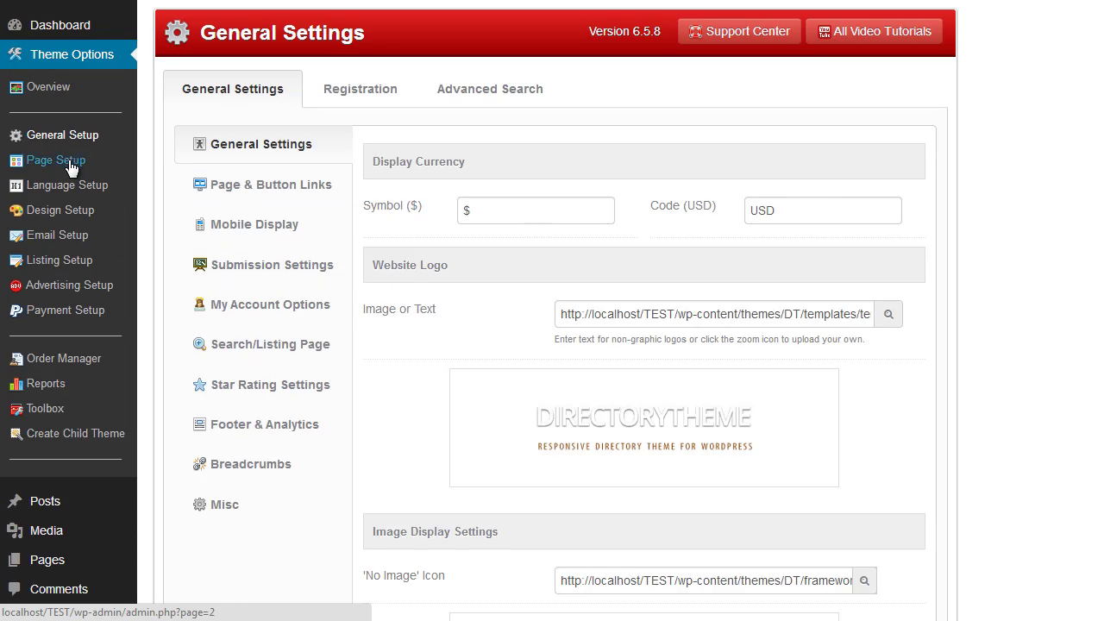
{"action": "left_click", "coordinate": [71, 166]}
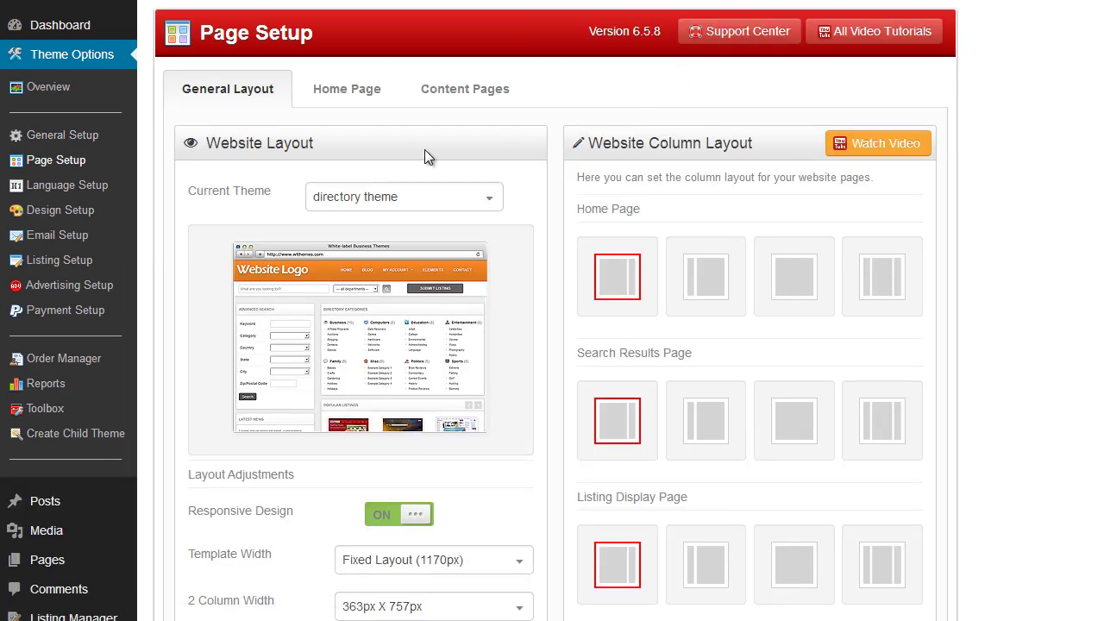
Apply the pre-defined blue colour scheme to the theme in Design Setup.
{"action": "left_click", "coordinate": [94, 212]}
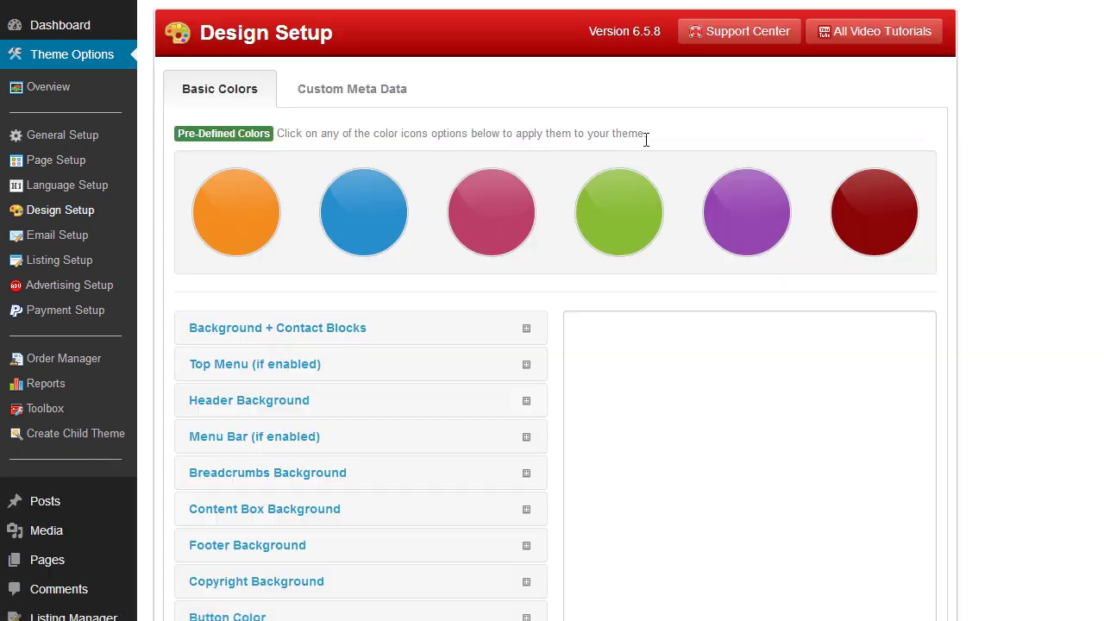
{"action": "scroll", "coordinate": [978, 263], "scroll_direction": "down", "scroll_amount": 3}
{"action": "scroll", "coordinate": [979, 257], "scroll_direction": "up", "scroll_amount": 3}
{"action": "left_click", "coordinate": [382, 227]}
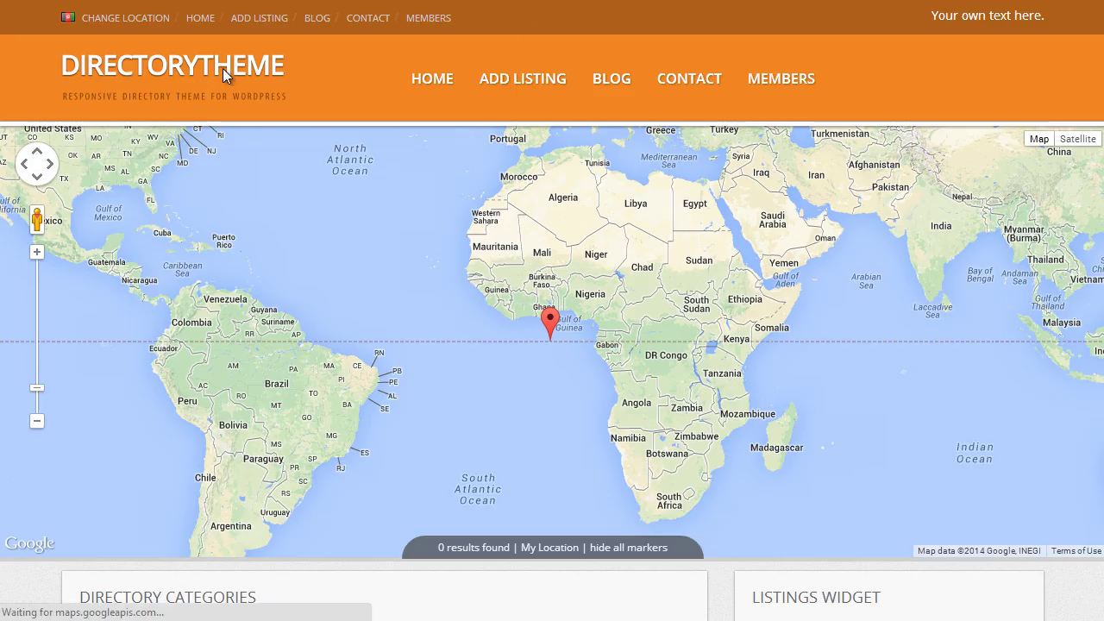
Reload the site's home page and inspect the colours down its full length.
{"action": "left_click", "coordinate": [223, 68]}
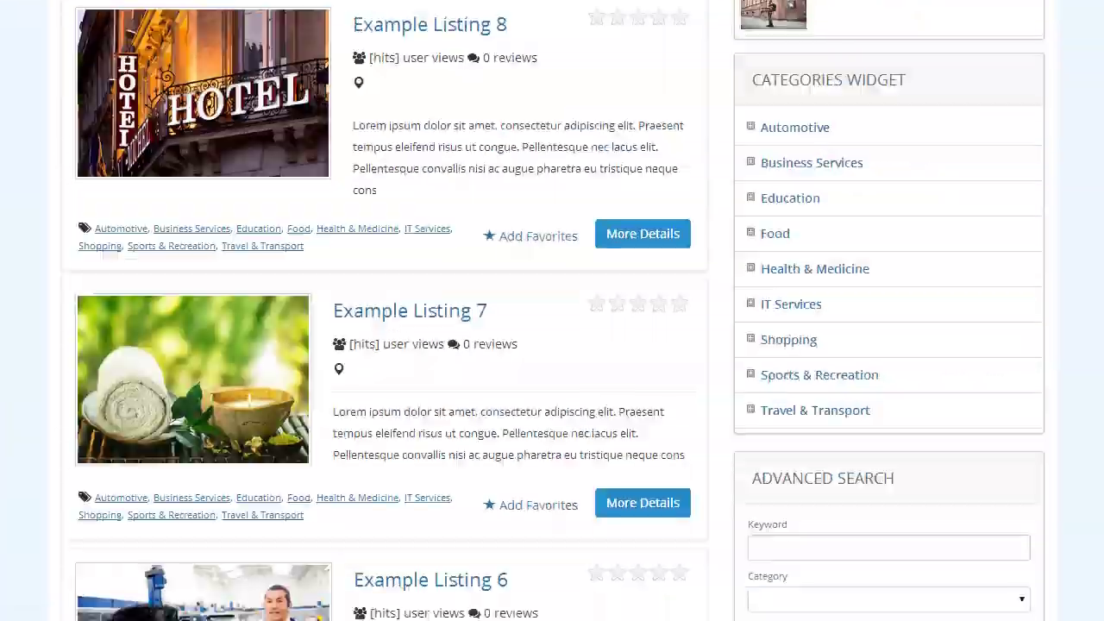
{"action": "scroll", "coordinate": [385, 311], "scroll_direction": "down", "scroll_amount": 20}
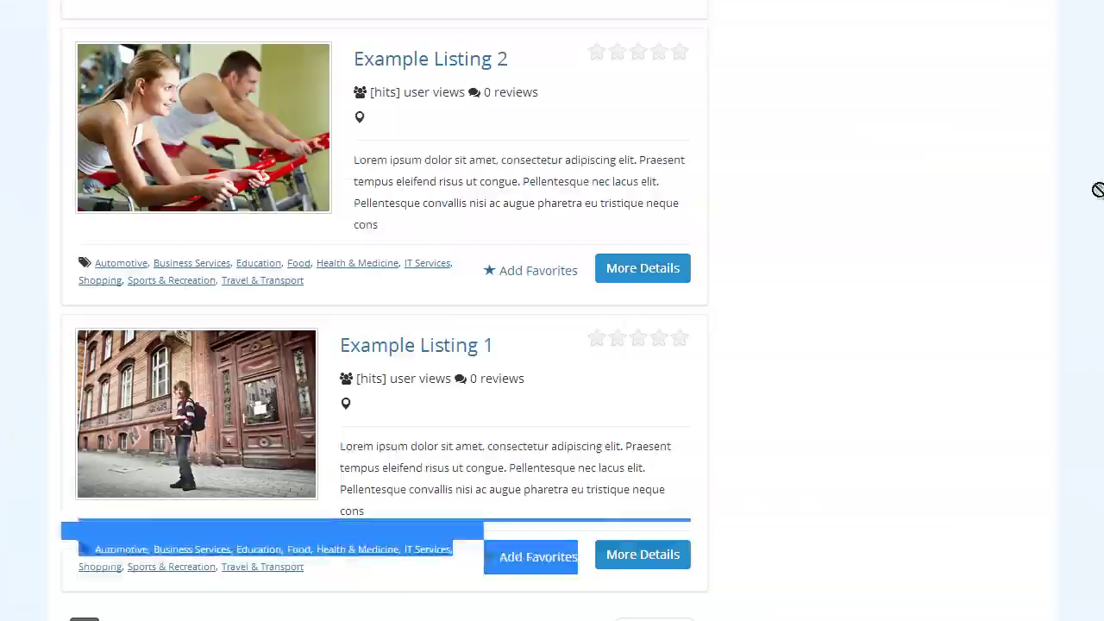
{"action": "scroll", "coordinate": [552, 311], "scroll_direction": "up", "scroll_amount": 20}
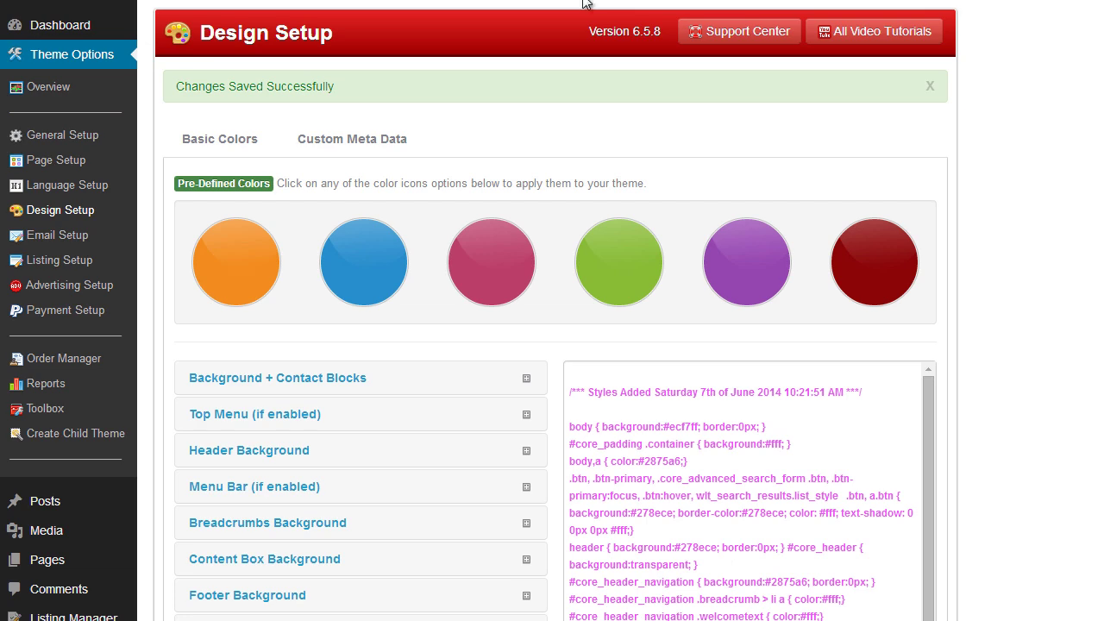
Remove the Google Map object from the home page layout in Page Setup and reload the live home page.
{"action": "left_click", "coordinate": [56, 160]}
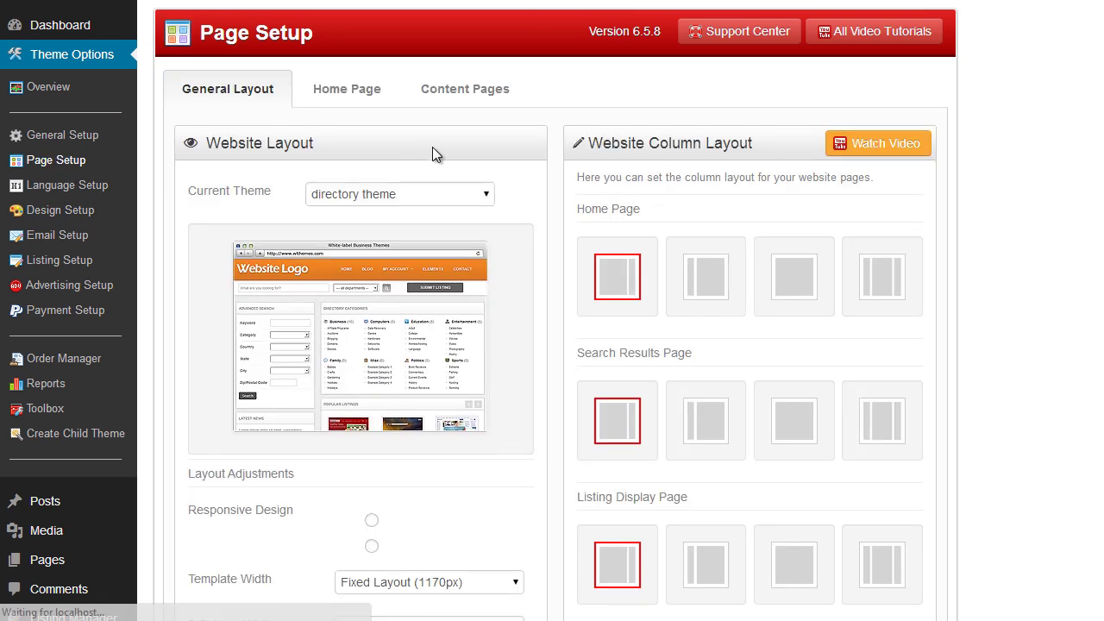
{"action": "left_click", "coordinate": [354, 99]}
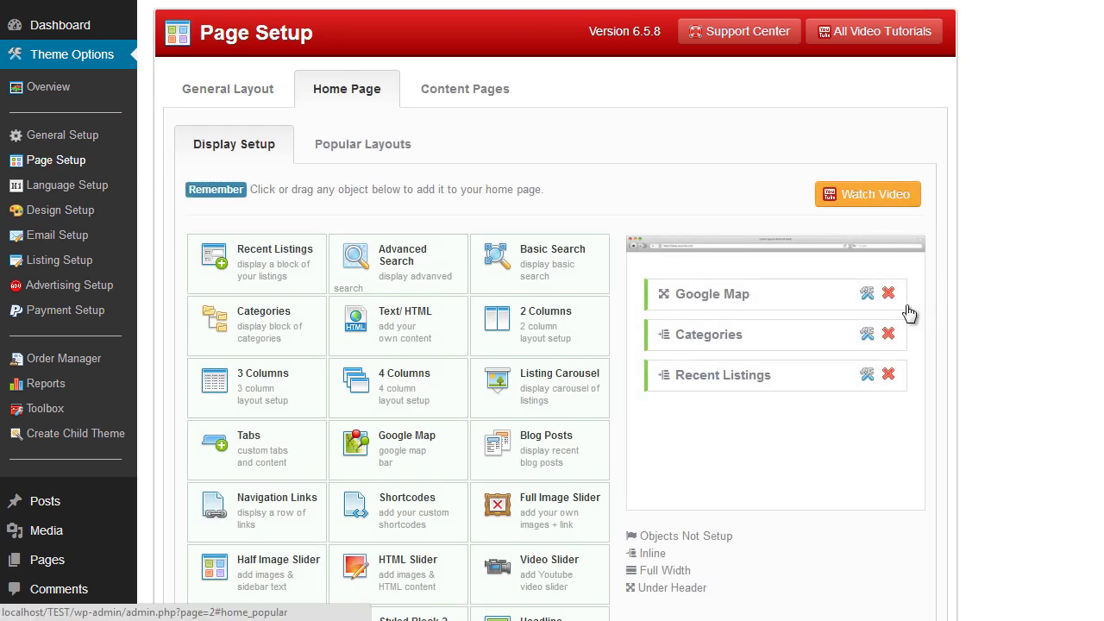
{"action": "left_click", "coordinate": [887, 294]}
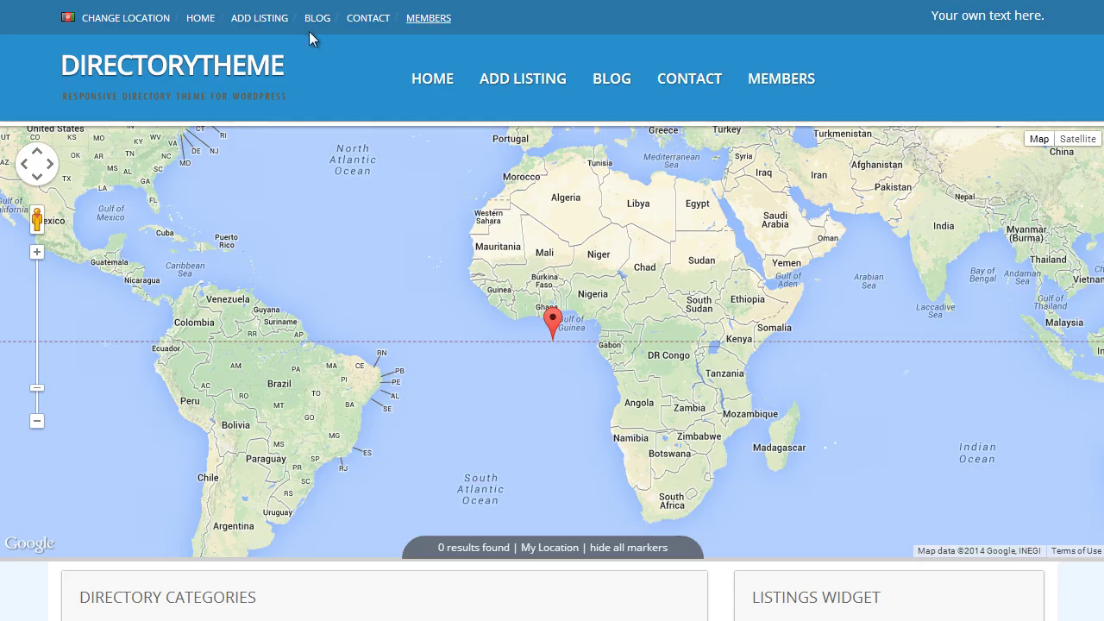
{"action": "left_click", "coordinate": [215, 76]}
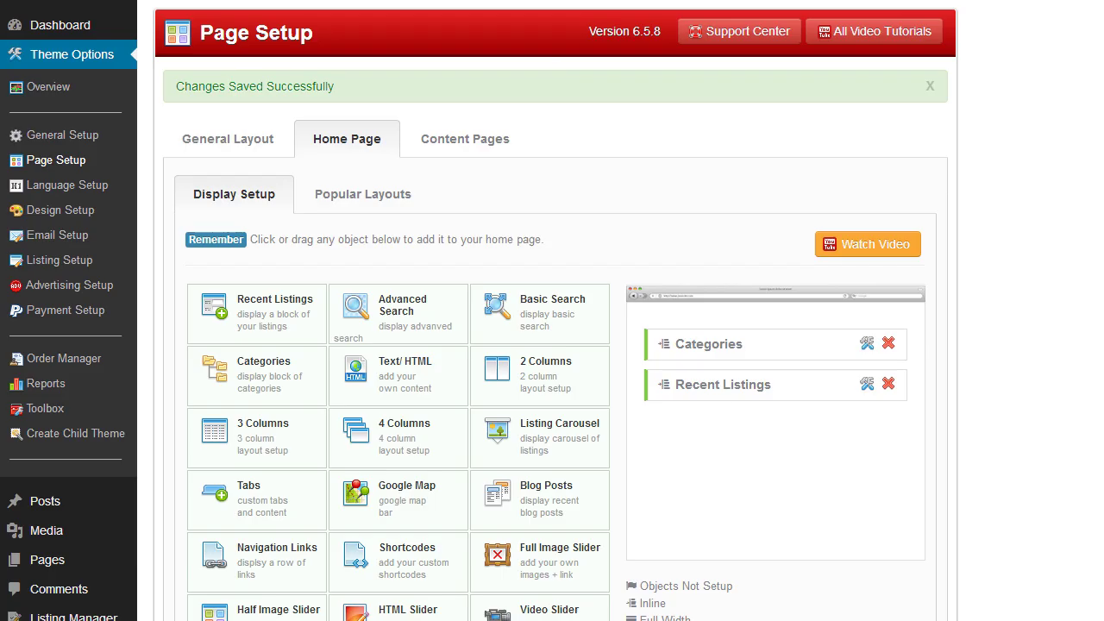
Remove the Categories object from the home page layout and check the reloaded home page.
{"action": "left_click", "coordinate": [888, 343]}
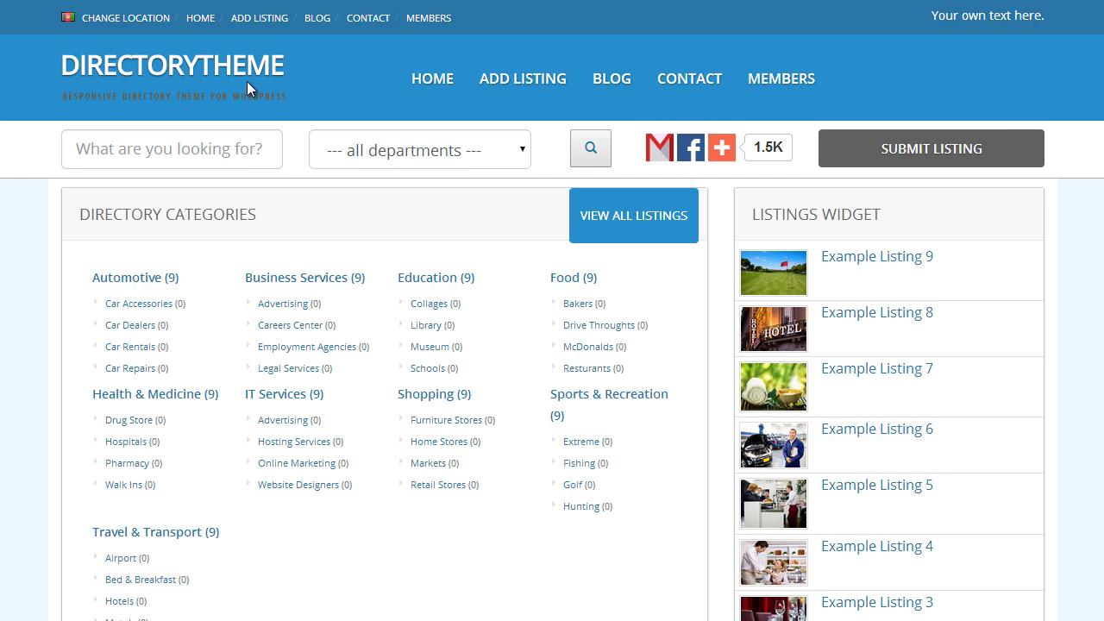
{"action": "left_click", "coordinate": [247, 81]}
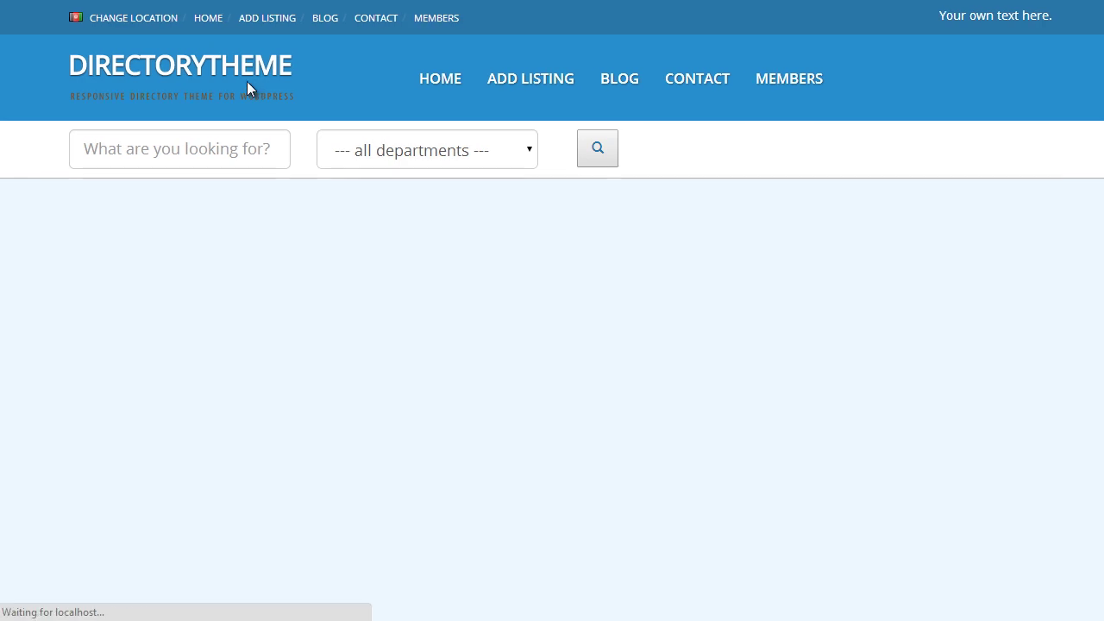
{"action": "scroll", "coordinate": [259, 259], "scroll_direction": "down", "scroll_amount": 4}
{"action": "scroll", "coordinate": [293, 276], "scroll_direction": "up", "scroll_amount": 4}
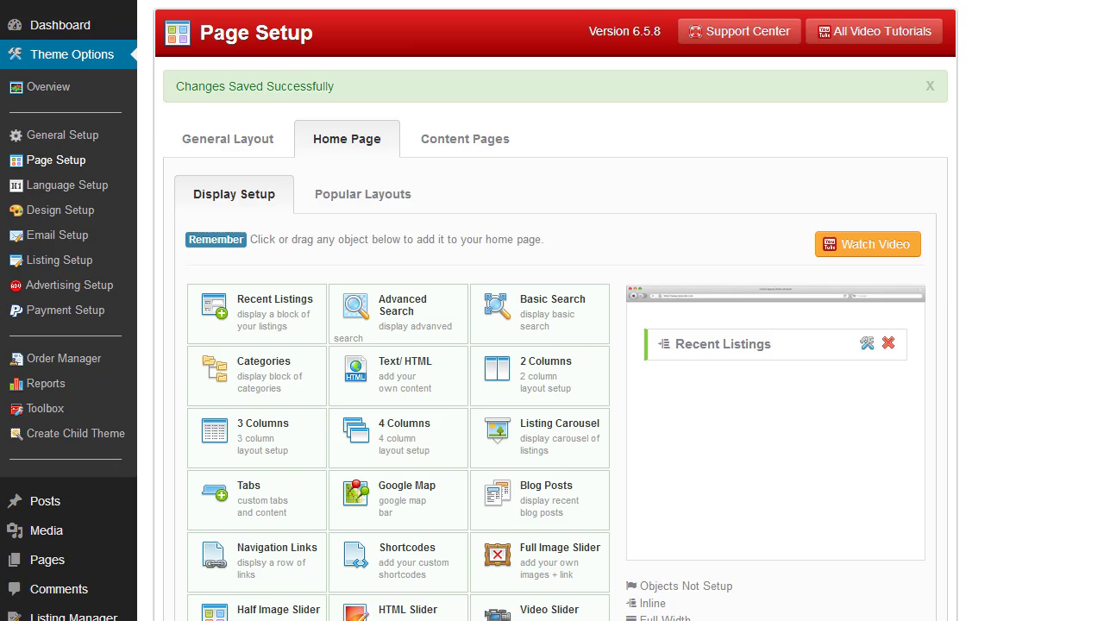
Delete the "#core_padding .container { background:#fff; }" rule from the Design Setup custom styles and save the changes.
{"action": "left_click", "coordinate": [76, 215]}
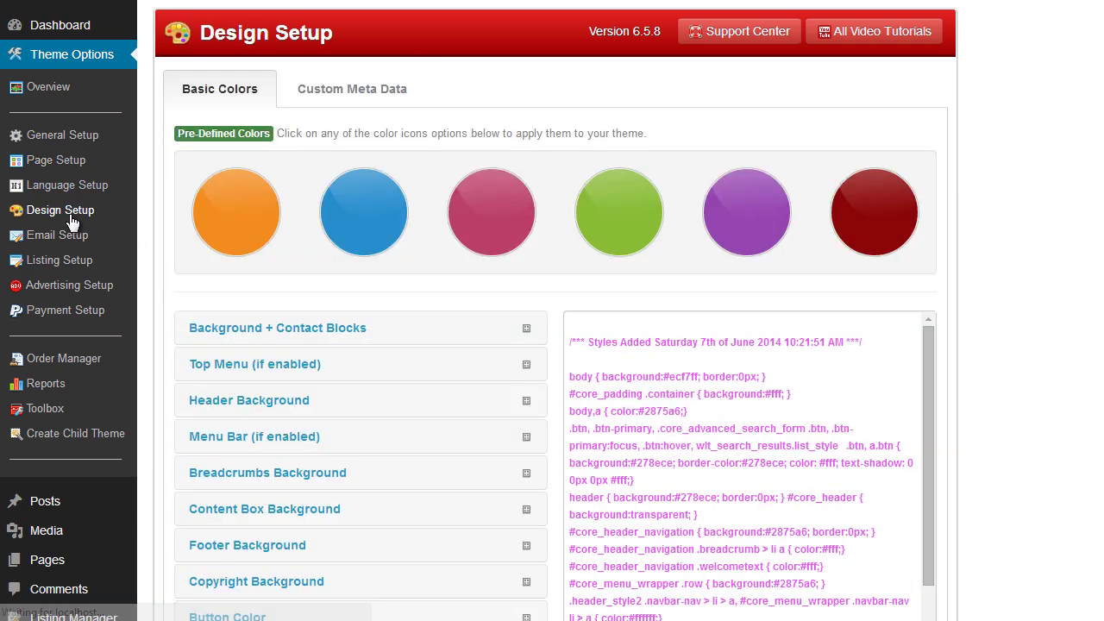
{"action": "scroll", "coordinate": [532, 388], "scroll_direction": "down", "scroll_amount": 1}
{"action": "left_click_drag", "start_coordinate": [824, 308], "coordinate": [562, 308]}
{"action": "key", "text": "Delete"}
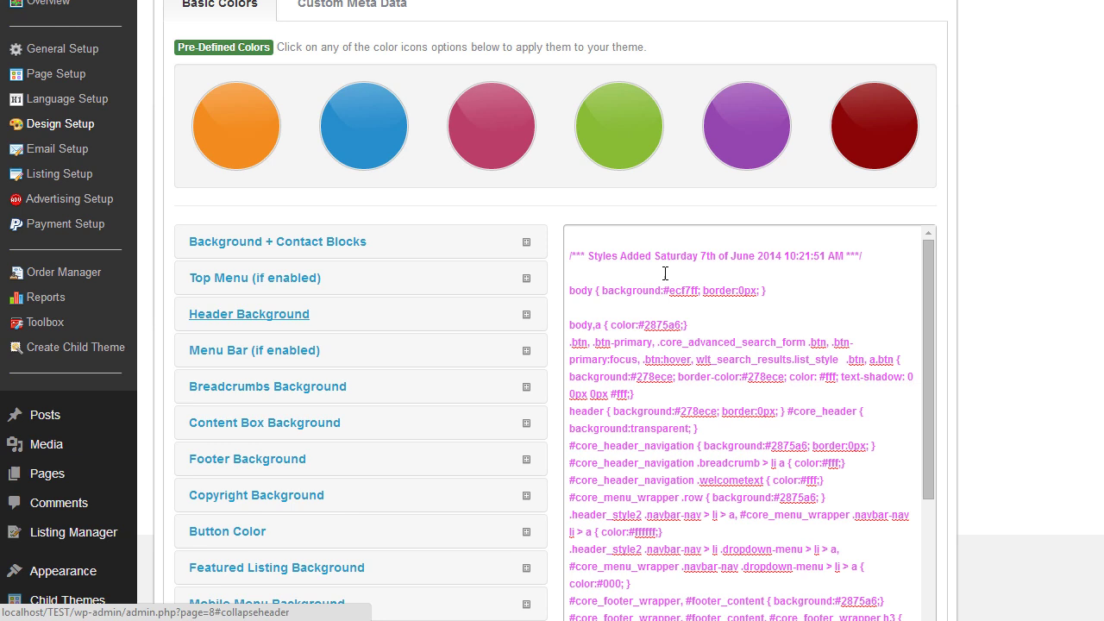
{"action": "left_click", "coordinate": [316, 249]}
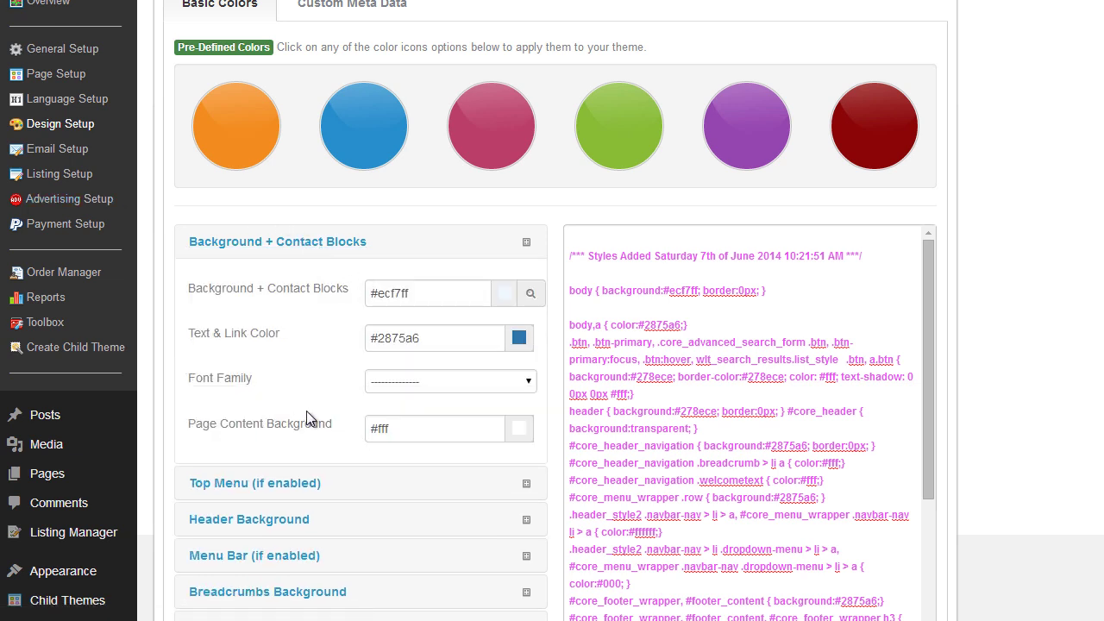
{"action": "left_click", "coordinate": [336, 246]}
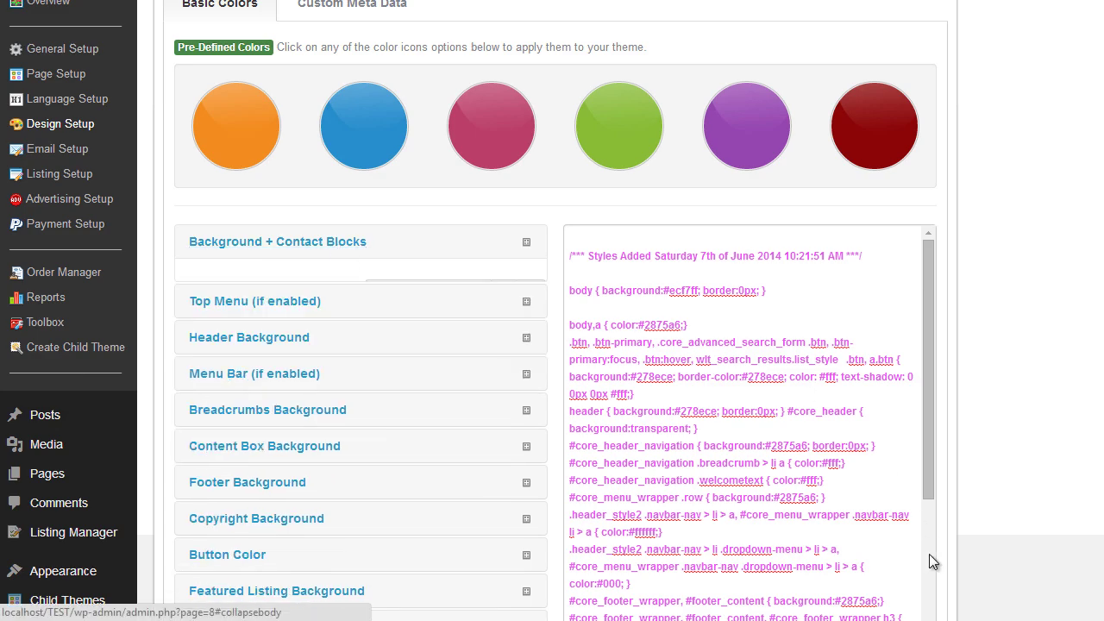
{"action": "scroll", "coordinate": [937, 493], "scroll_direction": "down", "scroll_amount": 3}
{"action": "left_click", "coordinate": [749, 467]}
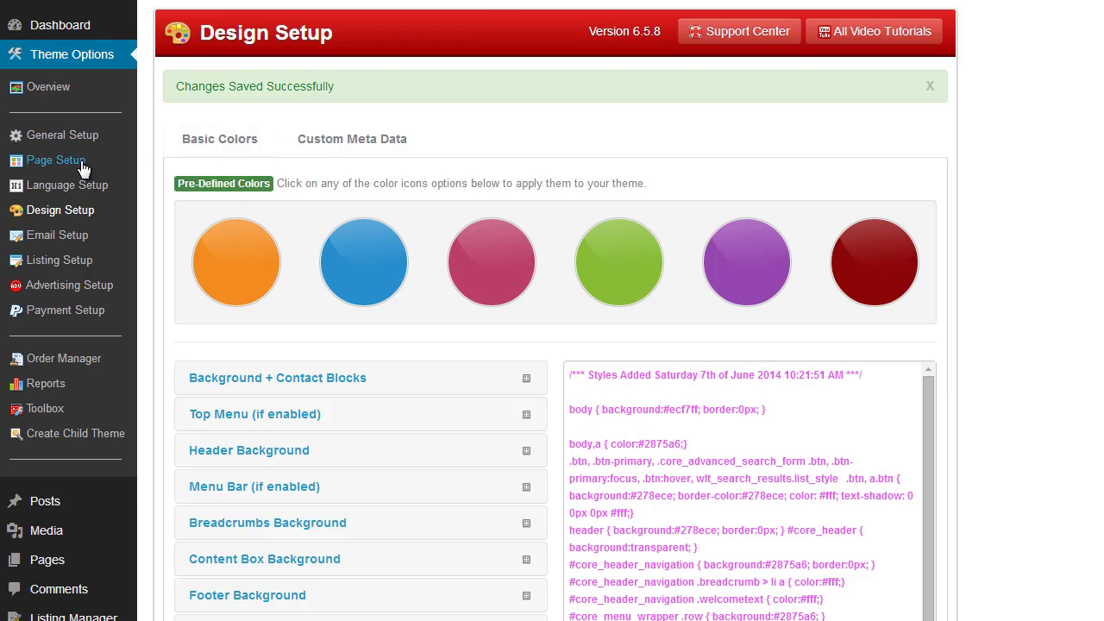
Add a 3 Columns object above Recent Listings in the home page layout and save the changes.
{"action": "left_click", "coordinate": [82, 162]}
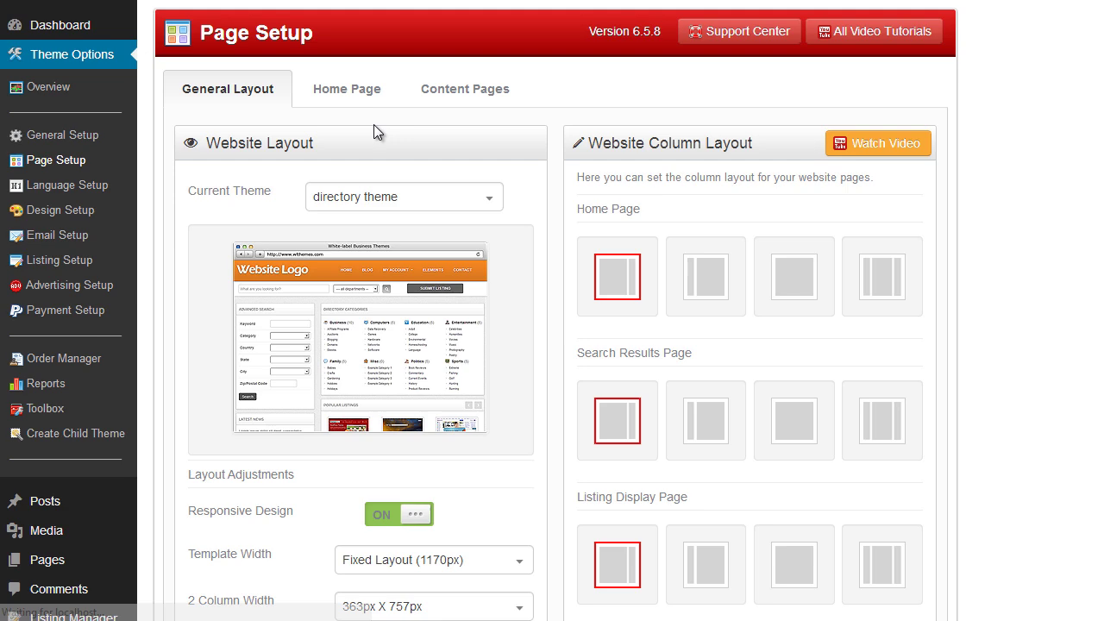
{"action": "left_click", "coordinate": [363, 89]}
{"action": "scroll", "coordinate": [989, 267], "scroll_direction": "down", "scroll_amount": 2}
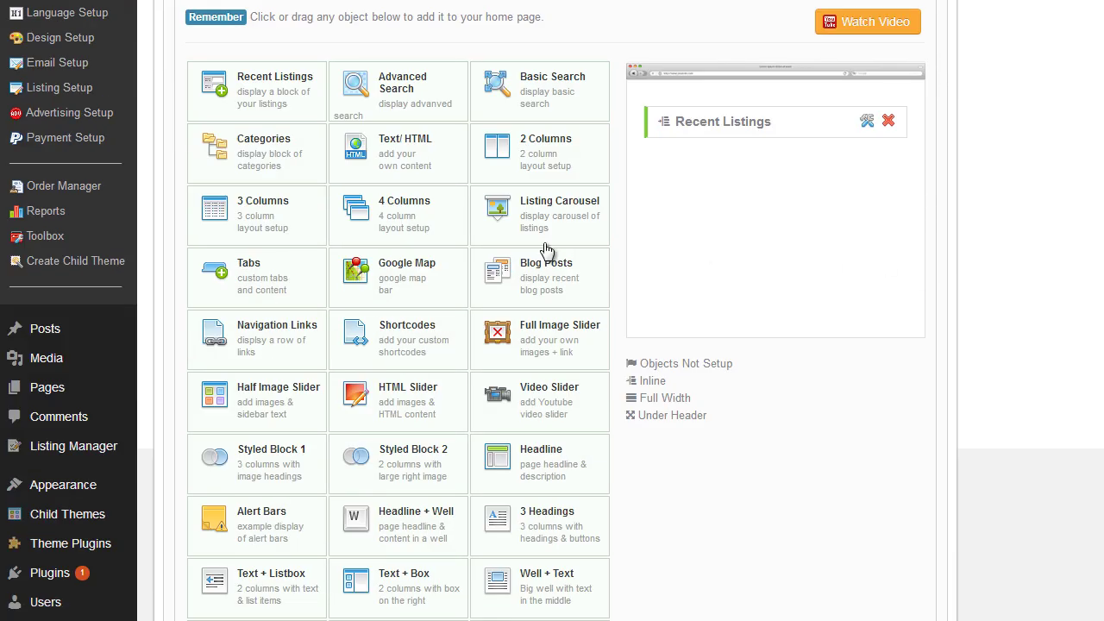
{"action": "left_click", "coordinate": [221, 222]}
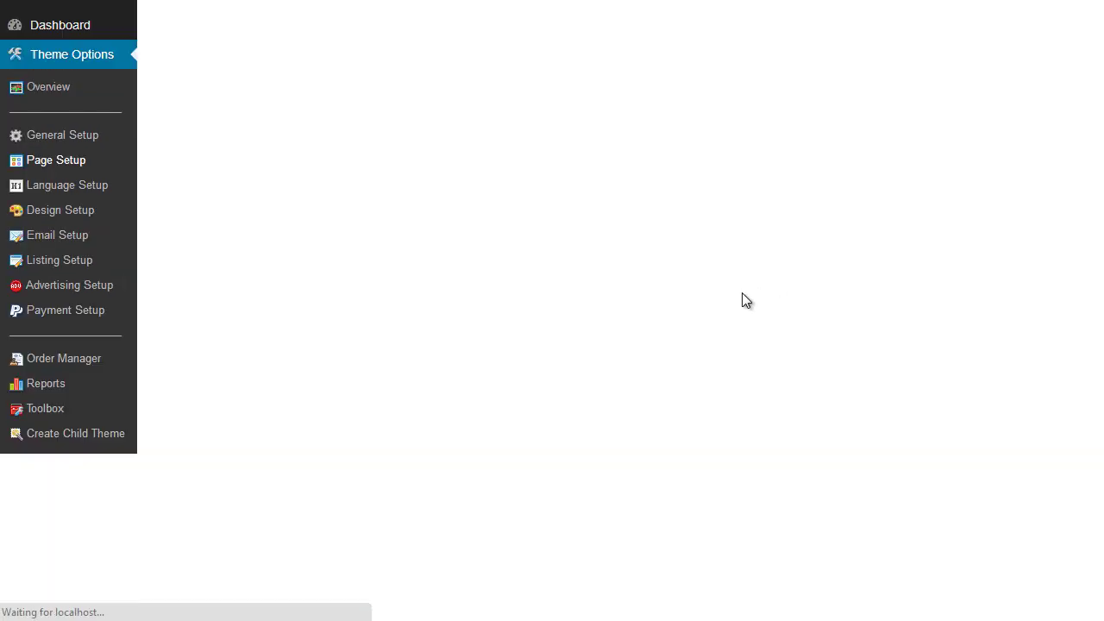
{"action": "left_click_drag", "start_coordinate": [698, 384], "coordinate": [698, 344]}
{"action": "scroll", "coordinate": [552, 529], "scroll_direction": "down", "scroll_amount": 7}
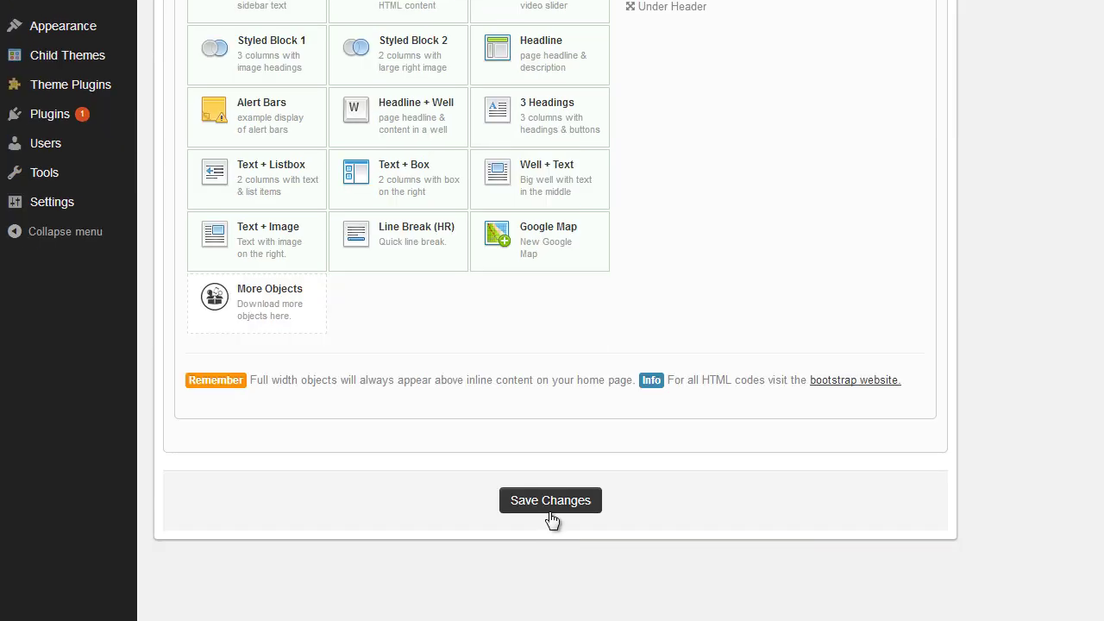
{"action": "left_click", "coordinate": [550, 502]}
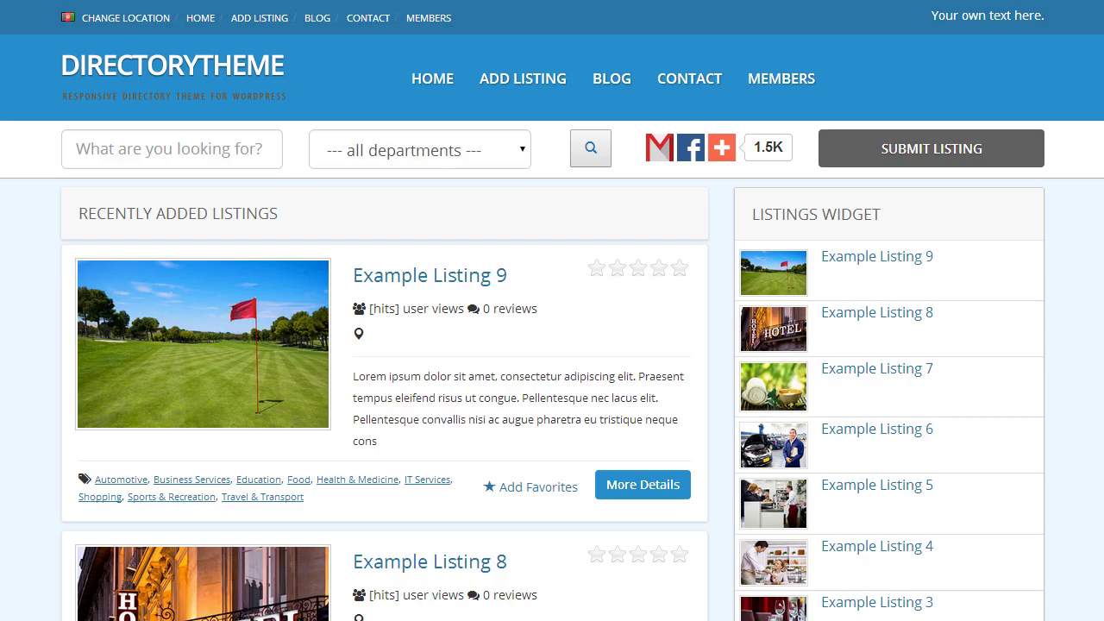
Refresh the live home page and review the three-column boxes and the listings below them.
{"action": "key", "text": "F5"}
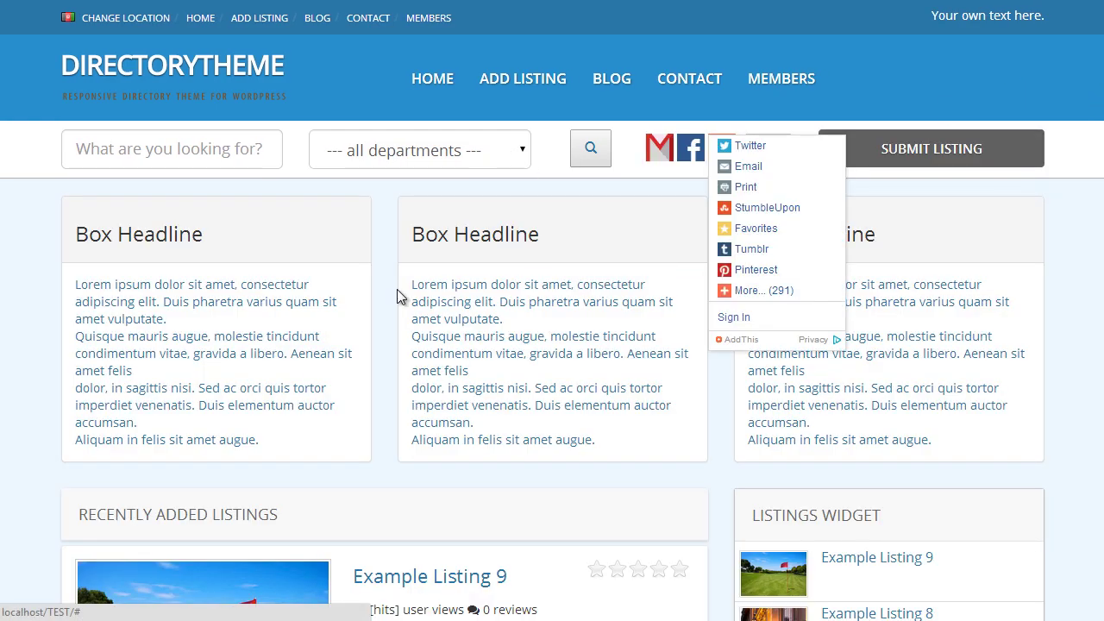
{"action": "scroll", "coordinate": [272, 302], "scroll_direction": "down", "scroll_amount": 1}
{"action": "scroll", "coordinate": [352, 279], "scroll_direction": "down", "scroll_amount": 4}
{"action": "scroll", "coordinate": [527, 354], "scroll_direction": "up", "scroll_amount": 5}
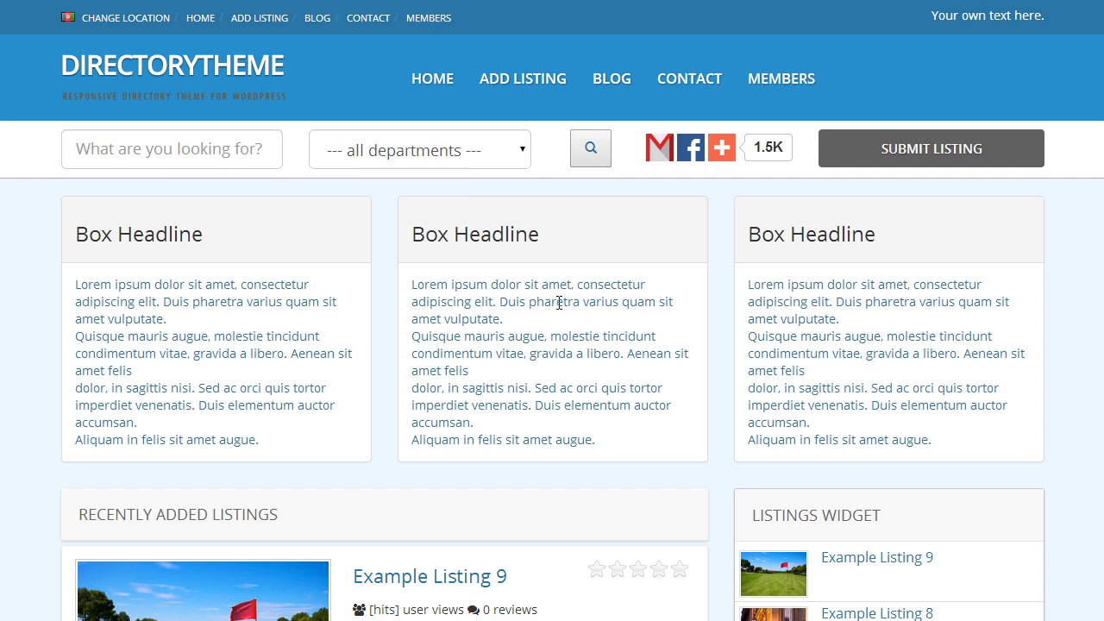
{"action": "scroll", "coordinate": [544, 315], "scroll_direction": "down", "scroll_amount": 1}
{"action": "scroll", "coordinate": [544, 301], "scroll_direction": "up", "scroll_amount": 1}
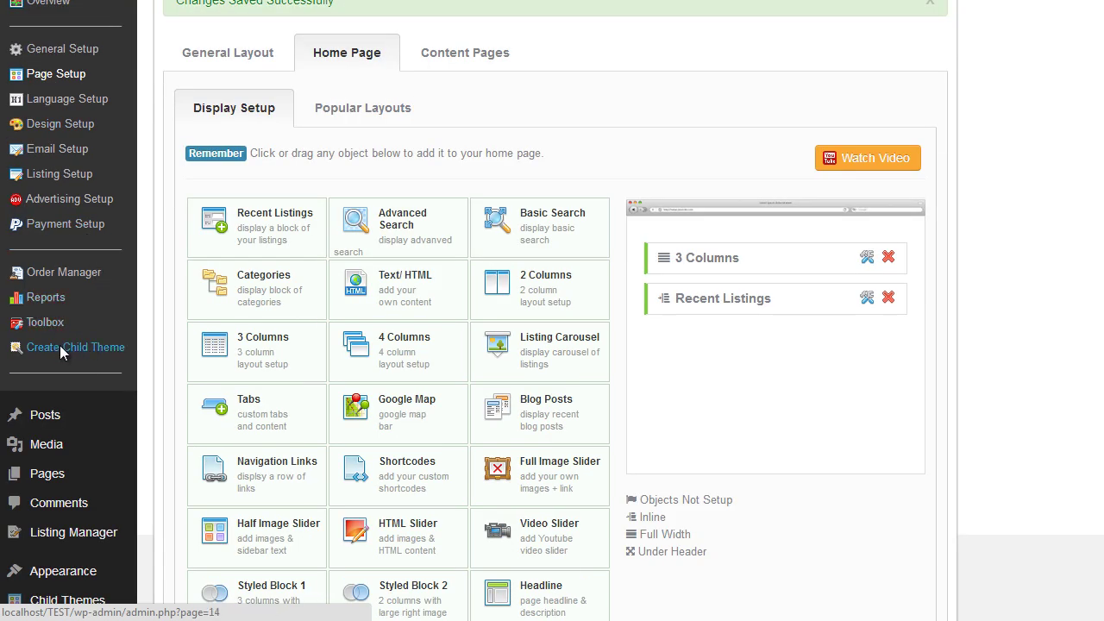
Open the Create Child Theme tool and look over its download options.
{"action": "left_click", "coordinate": [60, 345]}
{"action": "scroll", "coordinate": [1023, 298], "scroll_direction": "down", "scroll_amount": 1}
{"action": "scroll", "coordinate": [966, 250], "scroll_direction": "up", "scroll_amount": 1}
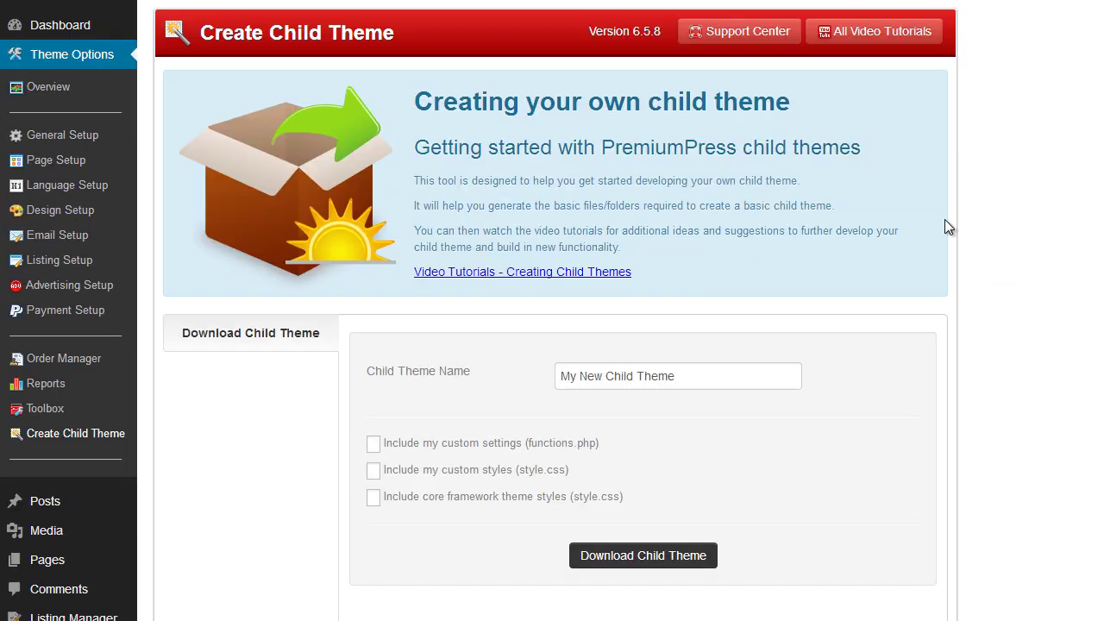
{"action": "scroll", "coordinate": [782, 200], "scroll_direction": "down", "scroll_amount": 1}
{"action": "scroll", "coordinate": [781, 200], "scroll_direction": "up", "scroll_amount": 1}
{"action": "scroll", "coordinate": [793, 250], "scroll_direction": "down", "scroll_amount": 1}
{"action": "scroll", "coordinate": [731, 188], "scroll_direction": "down", "scroll_amount": 1}
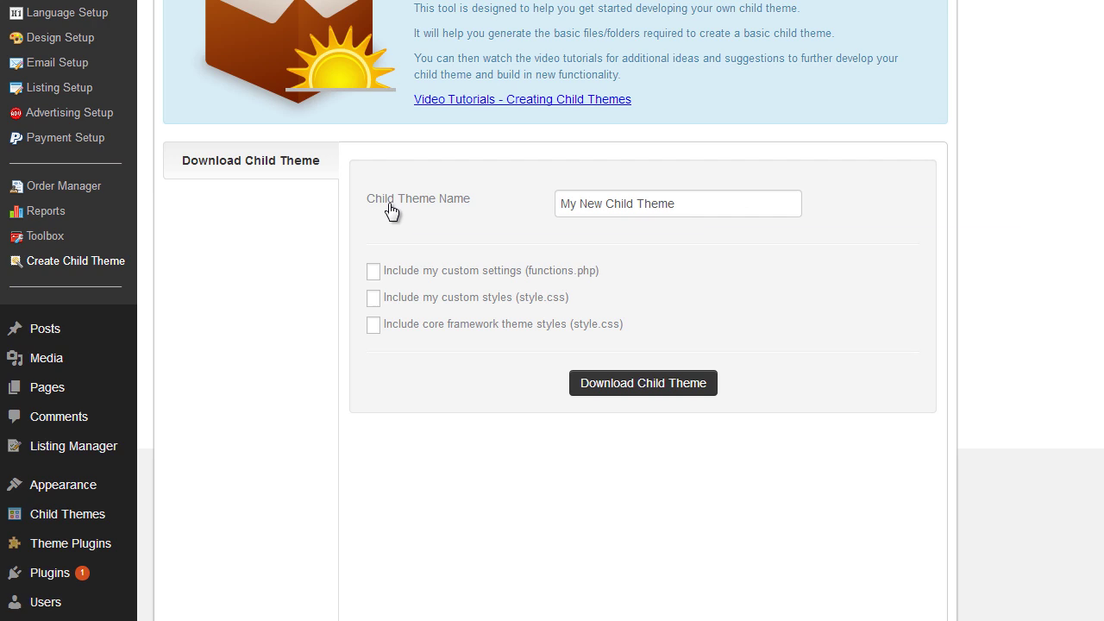
Name the child theme "Blue directory".
{"action": "left_click_drag", "start_coordinate": [693, 207], "coordinate": [674, 4]}
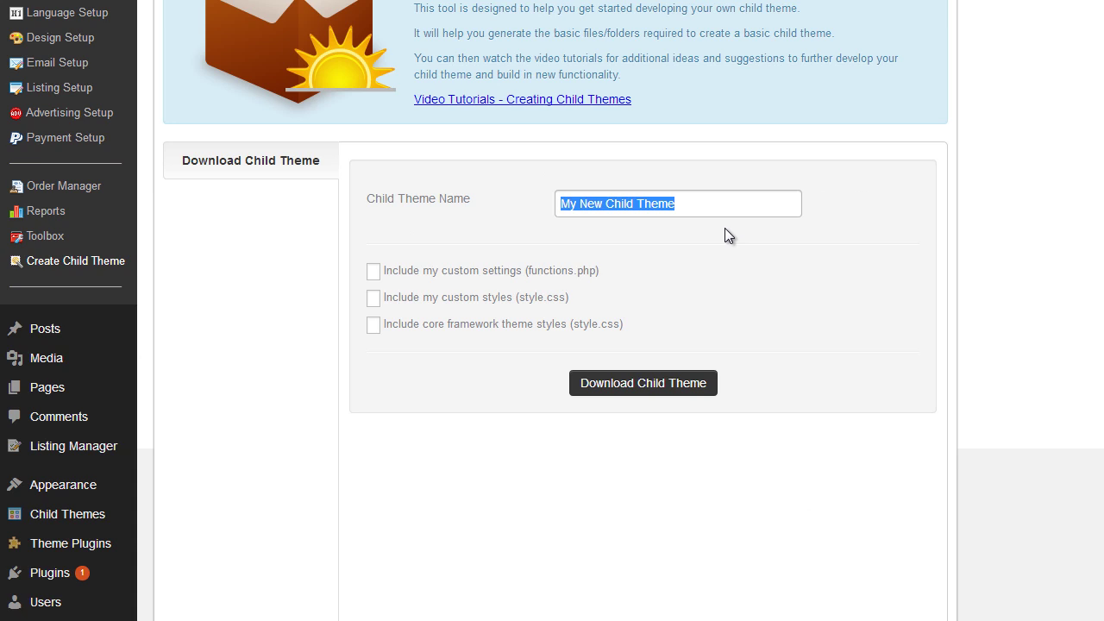
{"action": "type", "text": "Blue "}
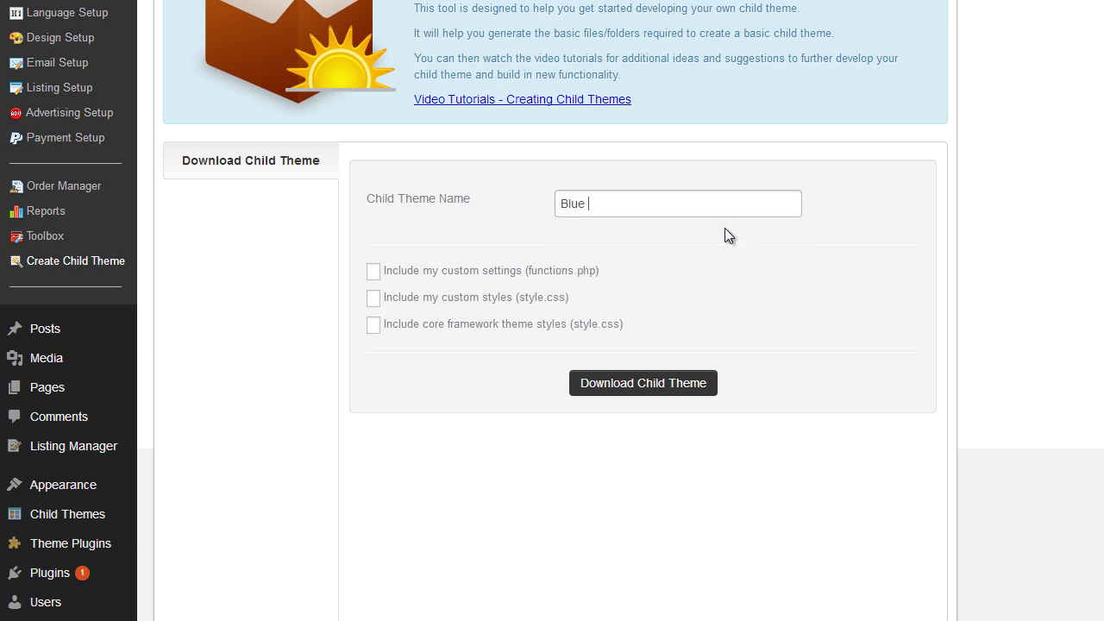
{"action": "type", "text": "directory"}
{"action": "scroll", "coordinate": [523, 234], "scroll_direction": "down", "scroll_amount": 1}
{"action": "scroll", "coordinate": [482, 230], "scroll_direction": "up", "scroll_amount": 2}
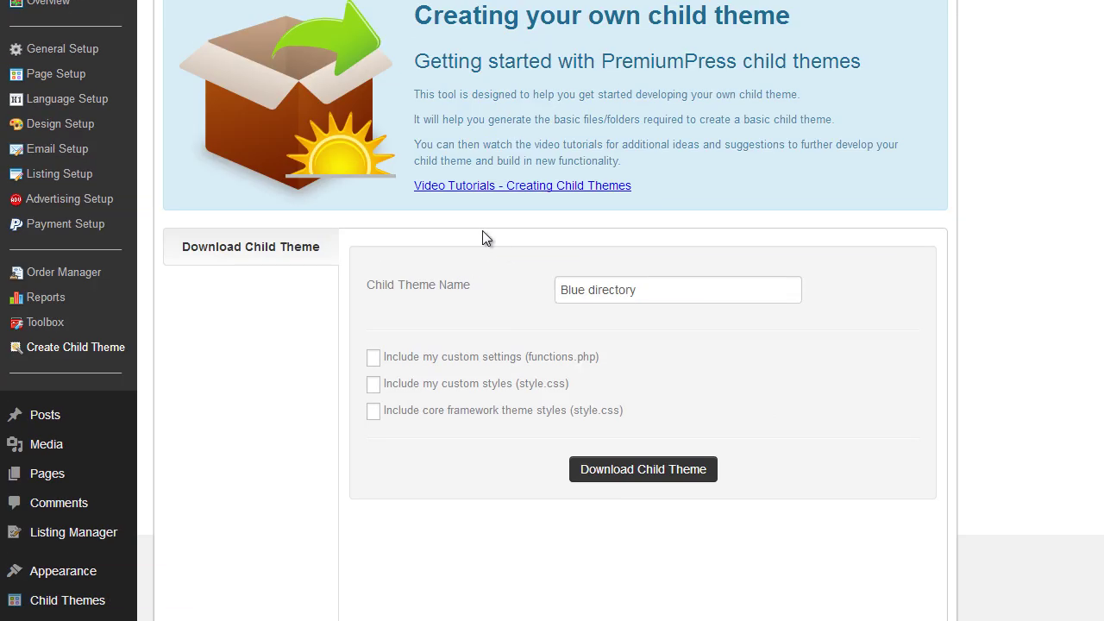
{"action": "scroll", "coordinate": [436, 384], "scroll_direction": "down", "scroll_amount": 1}
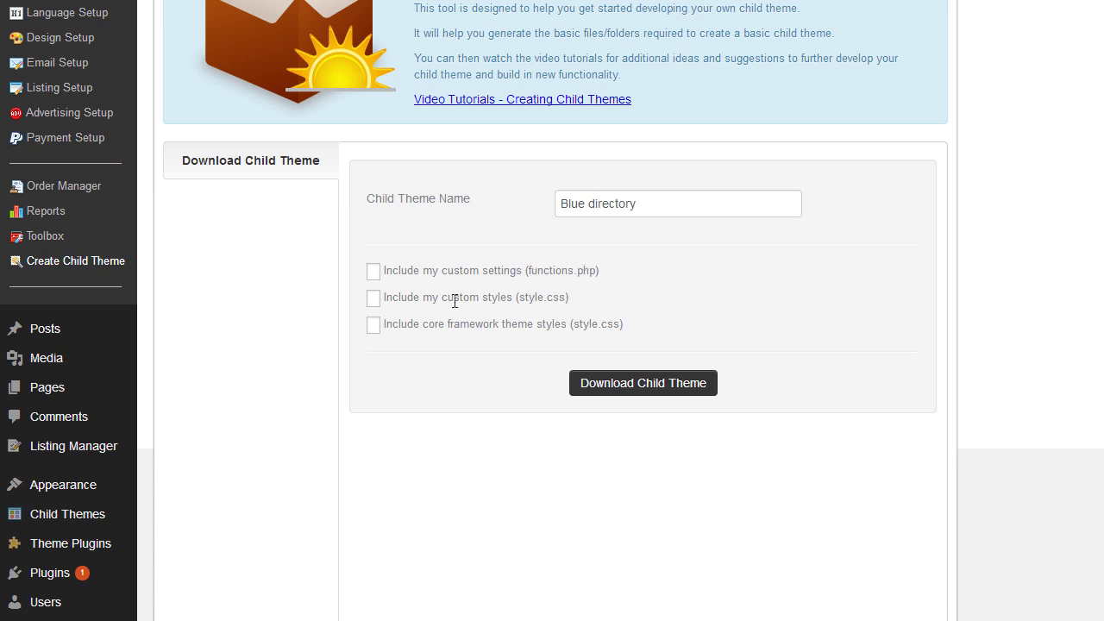
Review the Page Setup general layout, home page objects, and the search results and listing page layouts.
{"action": "scroll", "coordinate": [455, 301], "scroll_direction": "up", "scroll_amount": 1}
{"action": "left_click", "coordinate": [62, 76]}
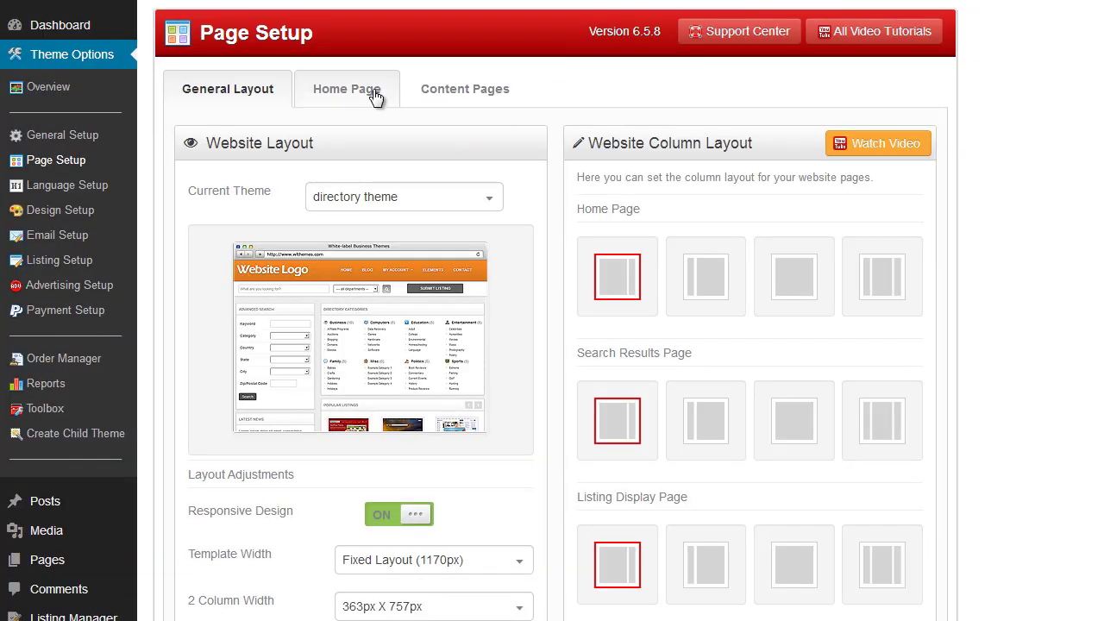
{"action": "scroll", "coordinate": [388, 258], "scroll_direction": "down", "scroll_amount": 4}
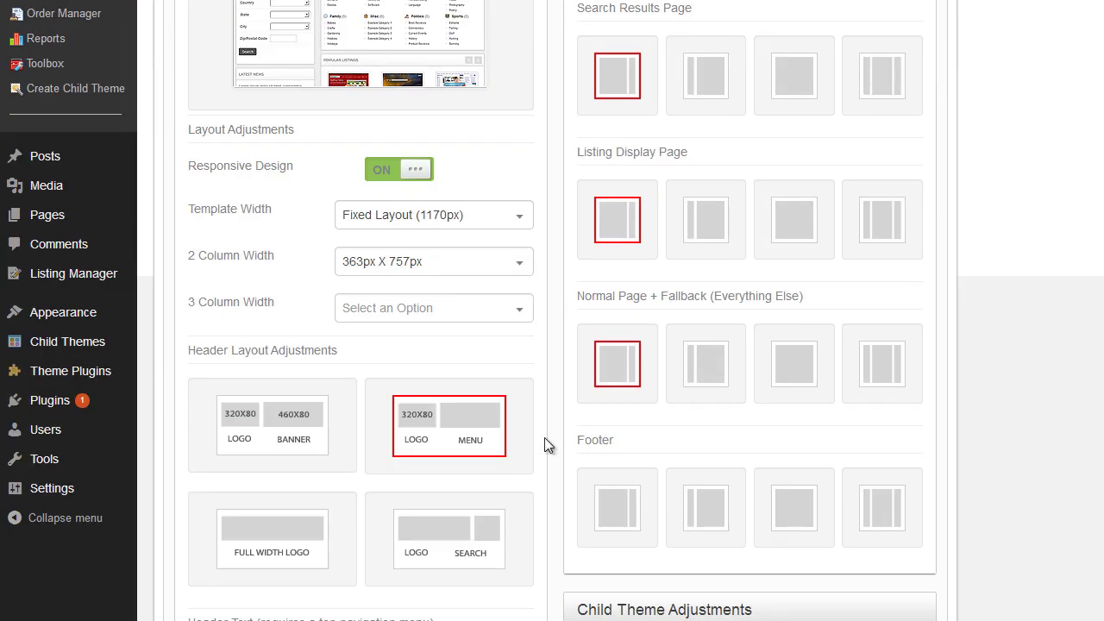
{"action": "scroll", "coordinate": [680, 472], "scroll_direction": "up", "scroll_amount": 4}
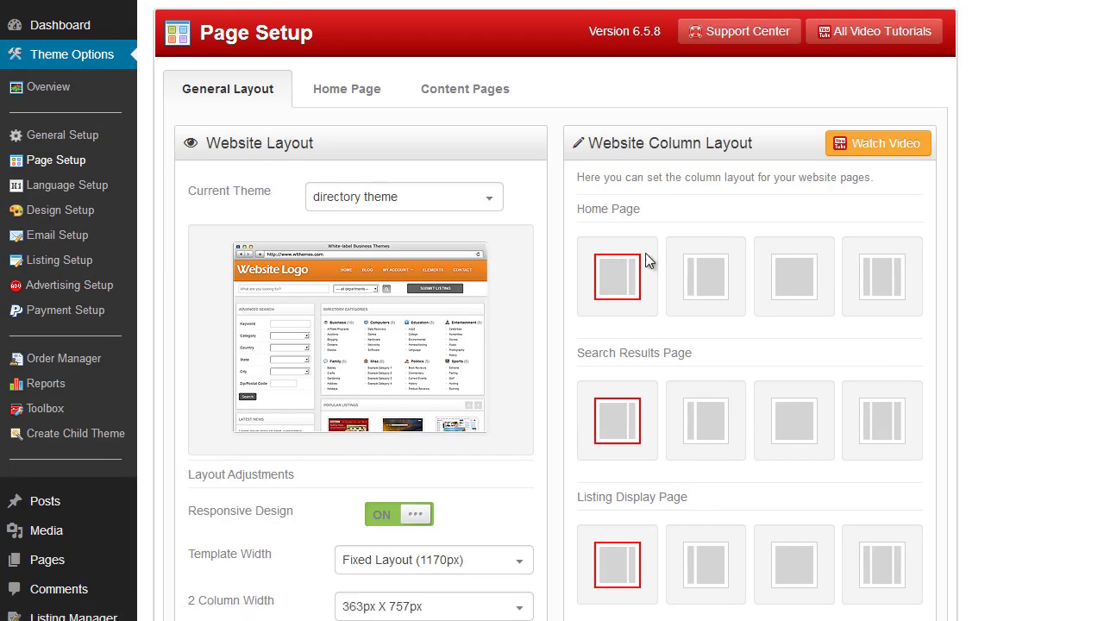
{"action": "left_click", "coordinate": [382, 93]}
{"action": "scroll", "coordinate": [259, 328], "scroll_direction": "down", "scroll_amount": 1}
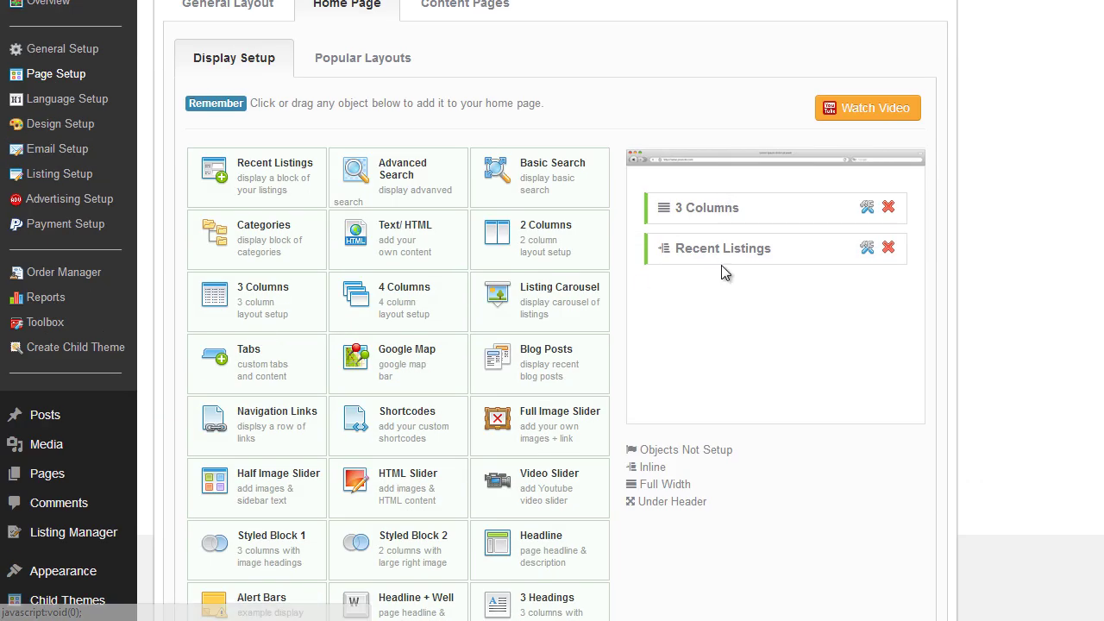
{"action": "scroll", "coordinate": [732, 276], "scroll_direction": "up", "scroll_amount": 1}
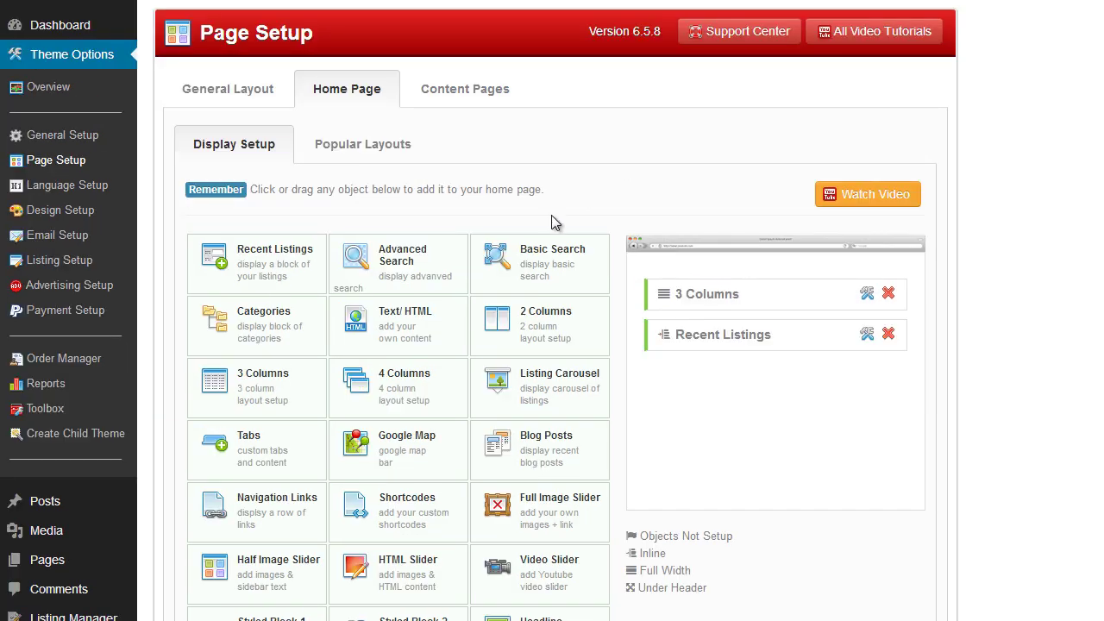
{"action": "left_click", "coordinate": [449, 99]}
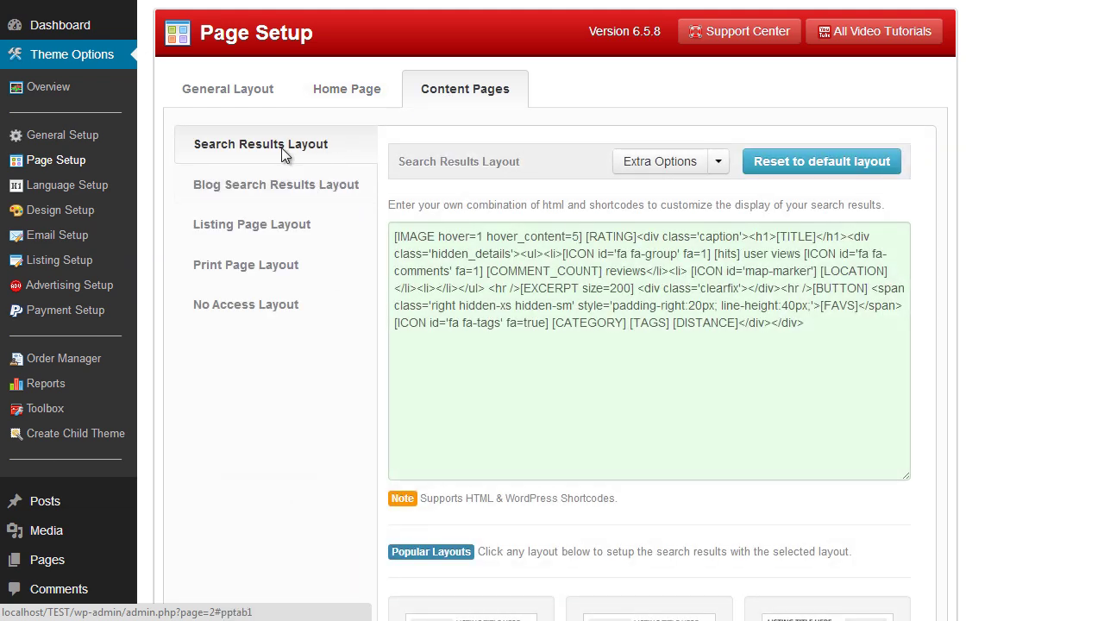
{"action": "left_click", "coordinate": [319, 224]}
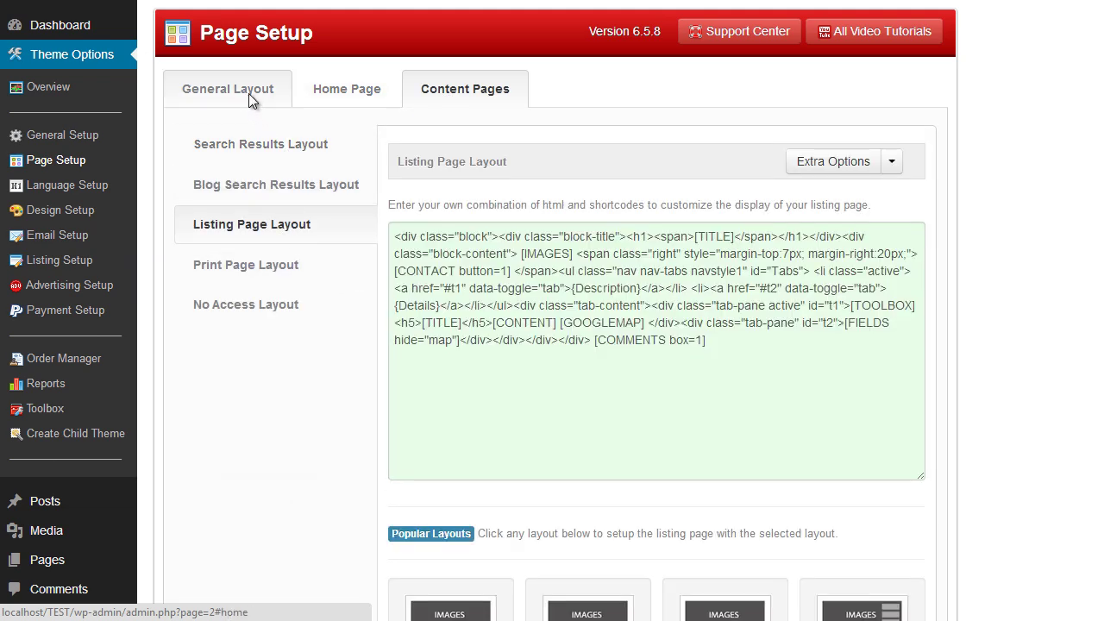
{"action": "left_click", "coordinate": [249, 93]}
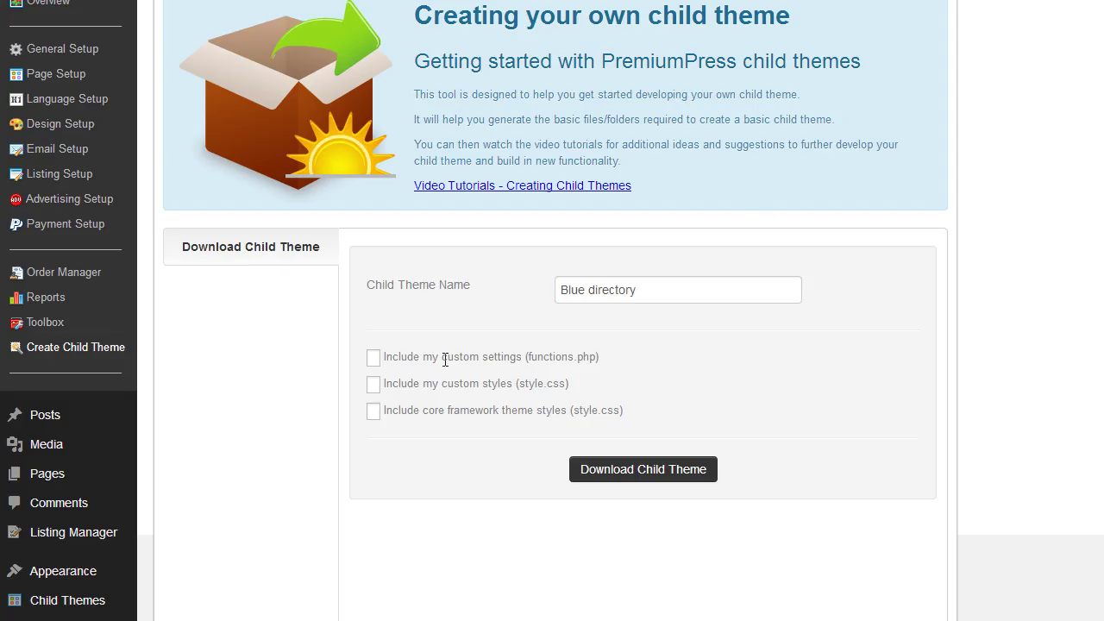
Include the custom settings (functions.php) in the Blue directory child theme.
{"action": "left_click", "coordinate": [372, 357]}
{"action": "scroll", "coordinate": [897, 391], "scroll_direction": "down", "scroll_amount": 1}
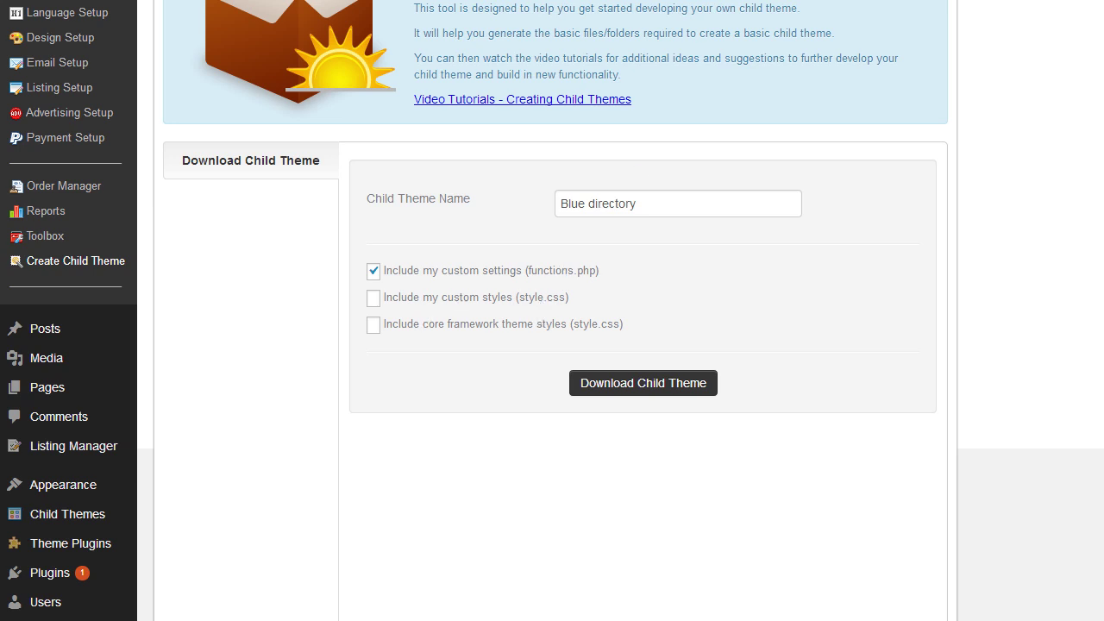
Check the custom CSS in Design Setup and include the custom styles (style.css) in the child theme.
{"action": "scroll", "coordinate": [178, 284], "scroll_direction": "up", "scroll_amount": 2}
{"action": "right_click", "coordinate": [84, 222]}
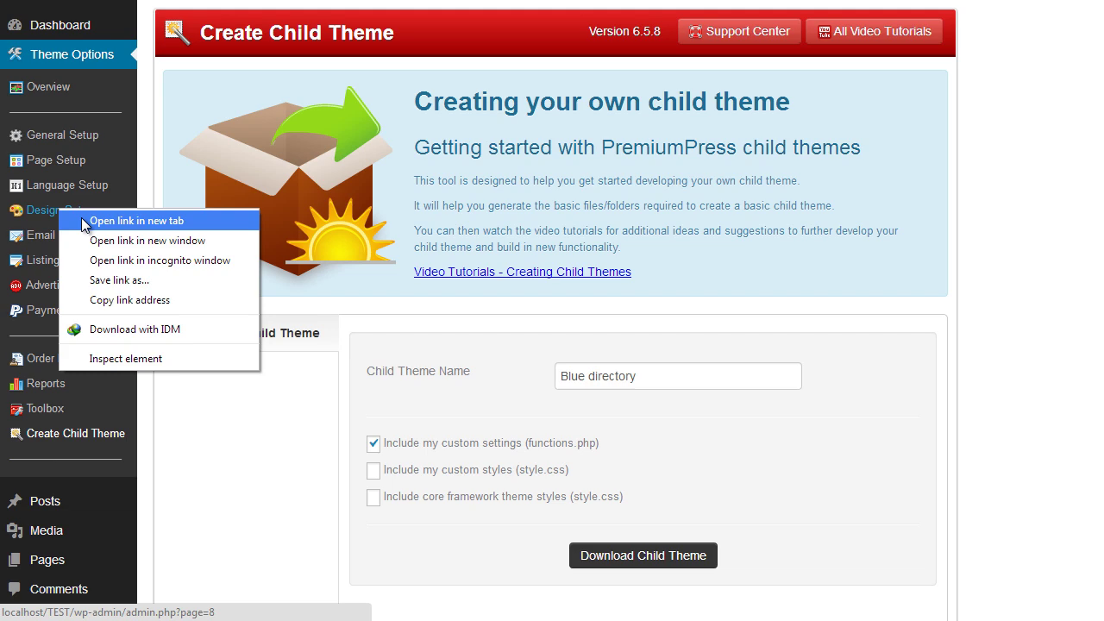
{"action": "left_click", "coordinate": [84, 223]}
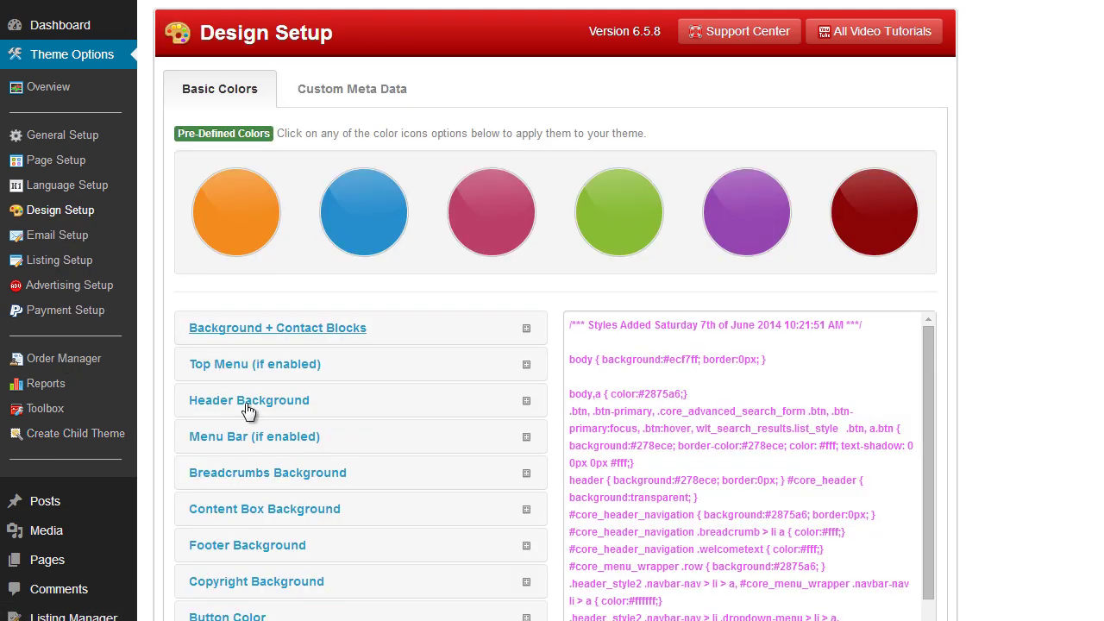
{"action": "scroll", "coordinate": [247, 411], "scroll_direction": "down", "scroll_amount": 2}
{"action": "scroll", "coordinate": [742, 290], "scroll_direction": "down", "scroll_amount": 1}
{"action": "scroll", "coordinate": [777, 276], "scroll_direction": "up", "scroll_amount": 1}
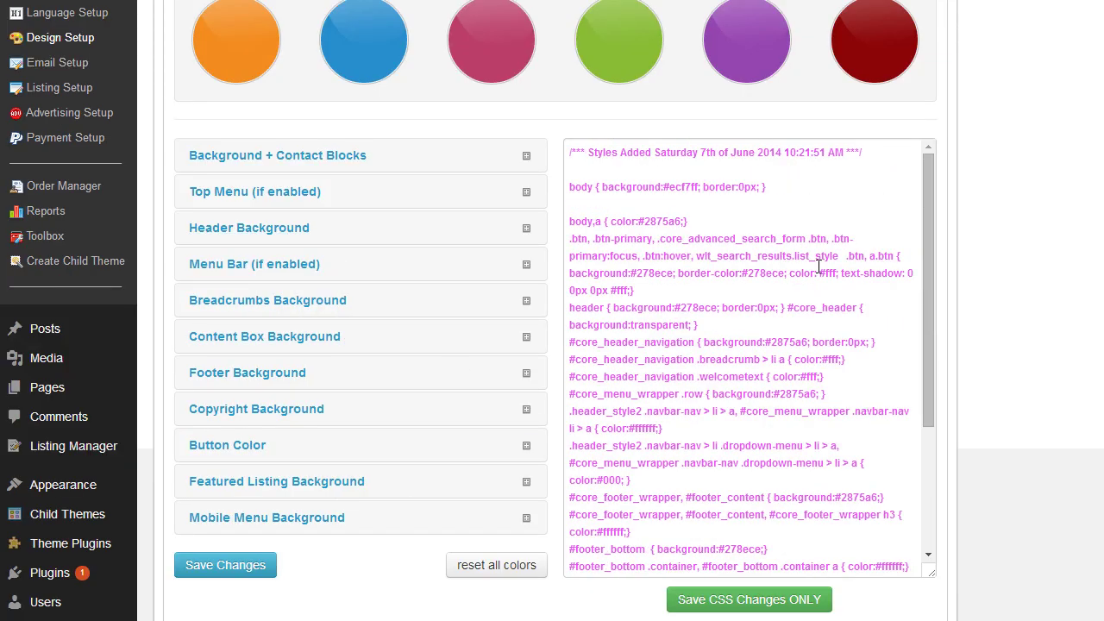
{"action": "scroll", "coordinate": [897, 267], "scroll_direction": "down", "scroll_amount": 1}
{"action": "scroll", "coordinate": [763, 261], "scroll_direction": "up", "scroll_amount": 1}
{"action": "key", "text": "alt+Left"}
{"action": "scroll", "coordinate": [643, 259], "scroll_direction": "down", "scroll_amount": 2}
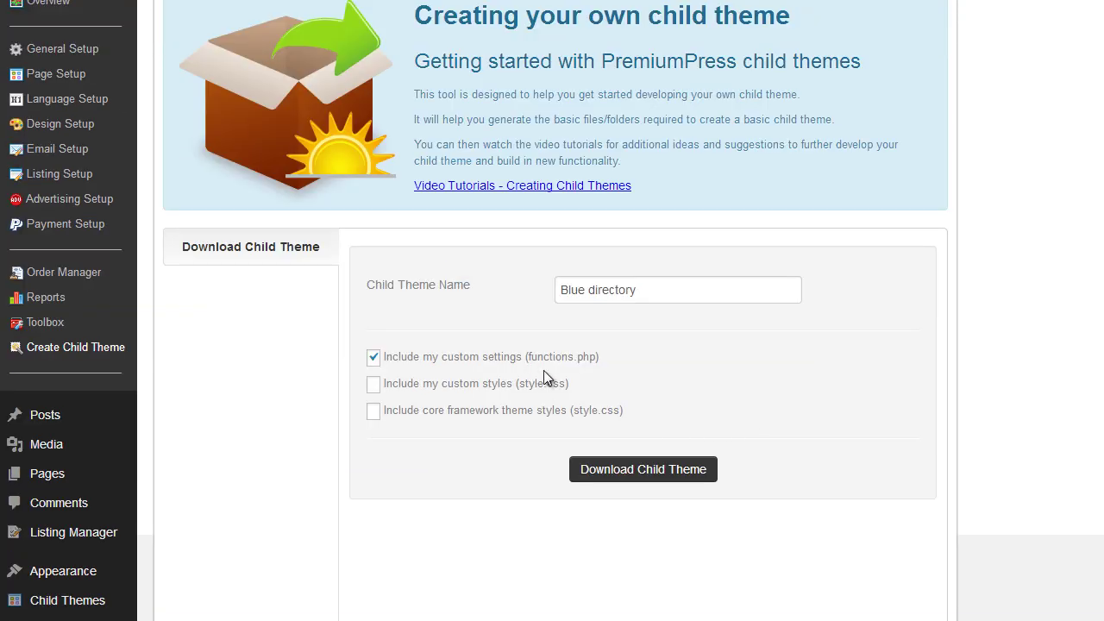
{"action": "left_click", "coordinate": [373, 384]}
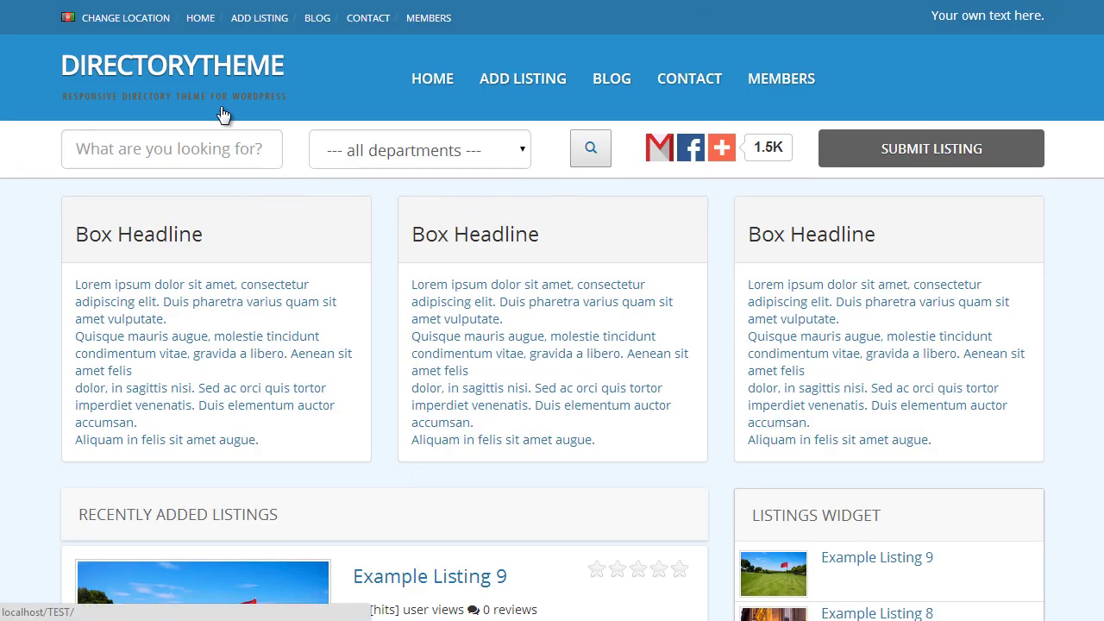
Review the live home page's header, three-column boxes and recent listings.
{"action": "scroll", "coordinate": [271, 215], "scroll_direction": "down", "scroll_amount": 2}
{"action": "scroll", "coordinate": [268, 233], "scroll_direction": "up", "scroll_amount": 2}
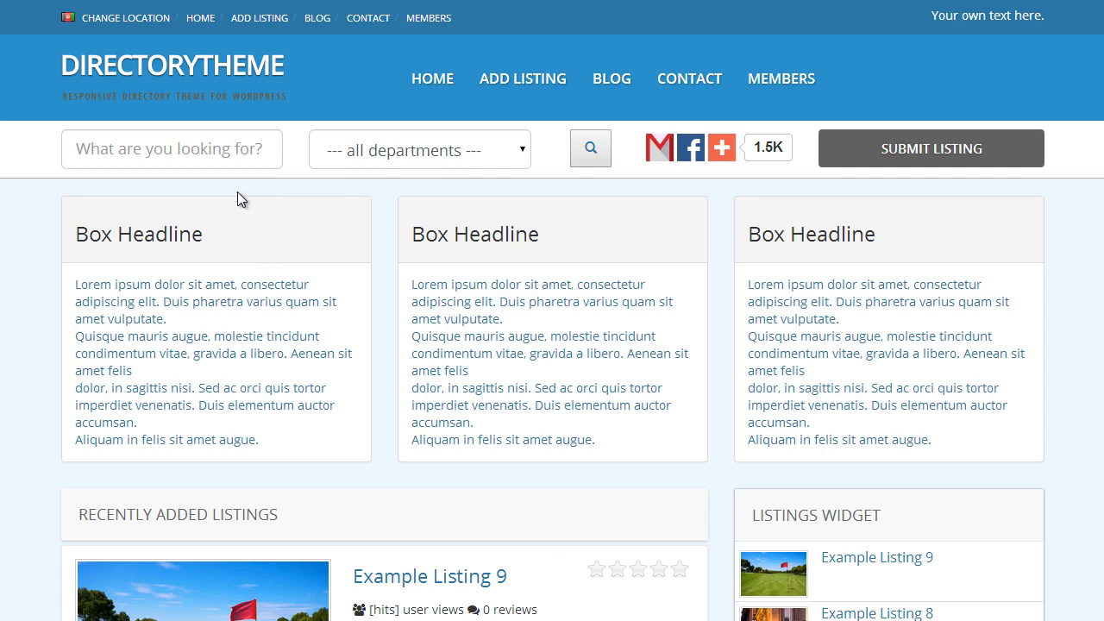
{"action": "scroll", "coordinate": [560, 276], "scroll_direction": "down", "scroll_amount": 2}
{"action": "scroll", "coordinate": [575, 251], "scroll_direction": "up", "scroll_amount": 2}
{"action": "scroll", "coordinate": [372, 239], "scroll_direction": "down", "scroll_amount": 2}
{"action": "scroll", "coordinate": [372, 249], "scroll_direction": "up", "scroll_amount": 2}
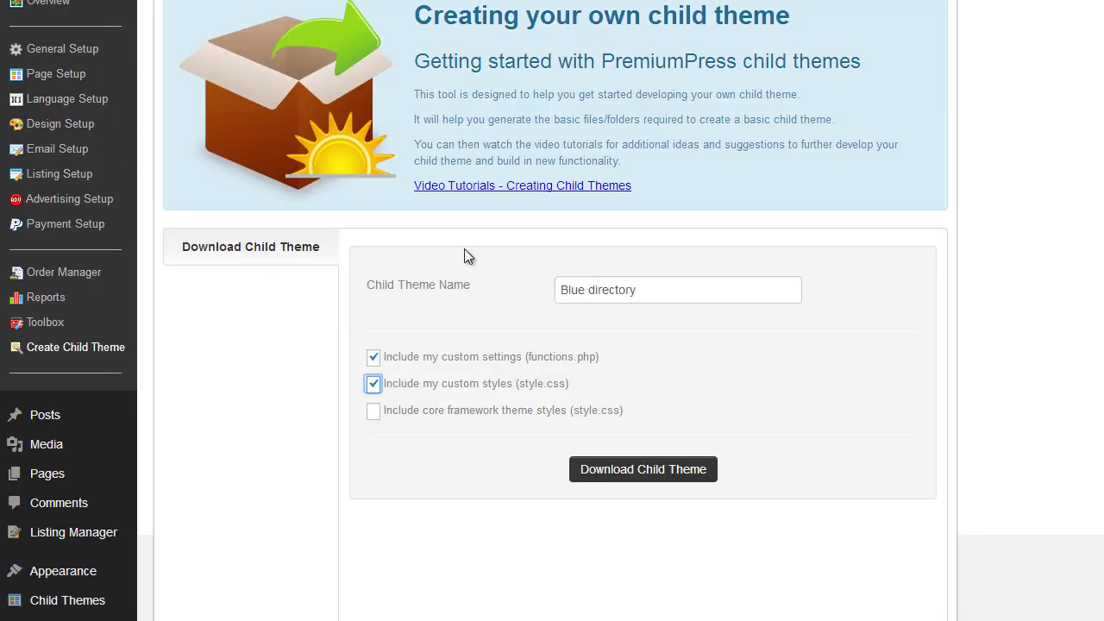
Include the core framework theme styles (style.css) in the child theme.
{"action": "scroll", "coordinate": [408, 396], "scroll_direction": "down", "scroll_amount": 2}
{"action": "left_click", "coordinate": [372, 238]}
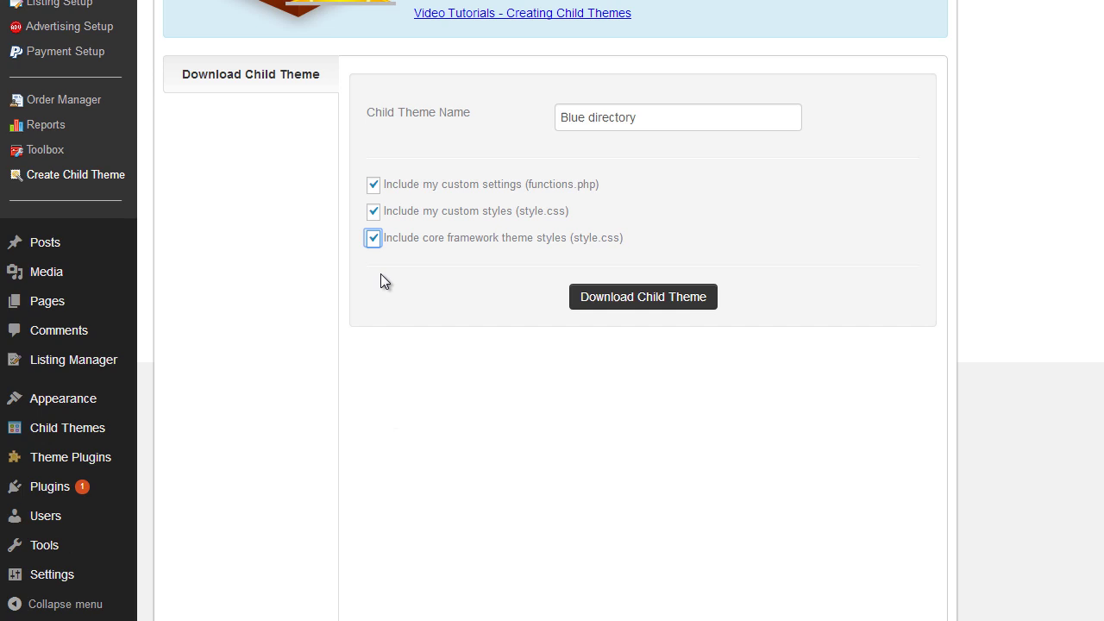
{"action": "scroll", "coordinate": [393, 328], "scroll_direction": "up", "scroll_amount": 1}
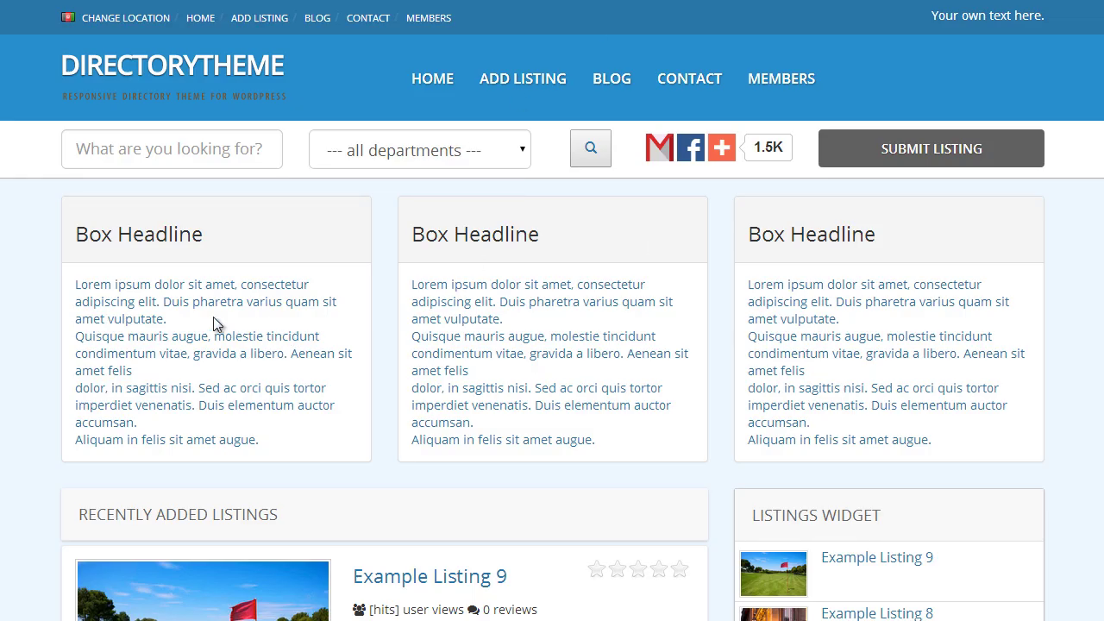
Examine the styling of the live home page from the header down through the lower page content.
{"action": "scroll", "coordinate": [189, 331], "scroll_direction": "down", "scroll_amount": 2}
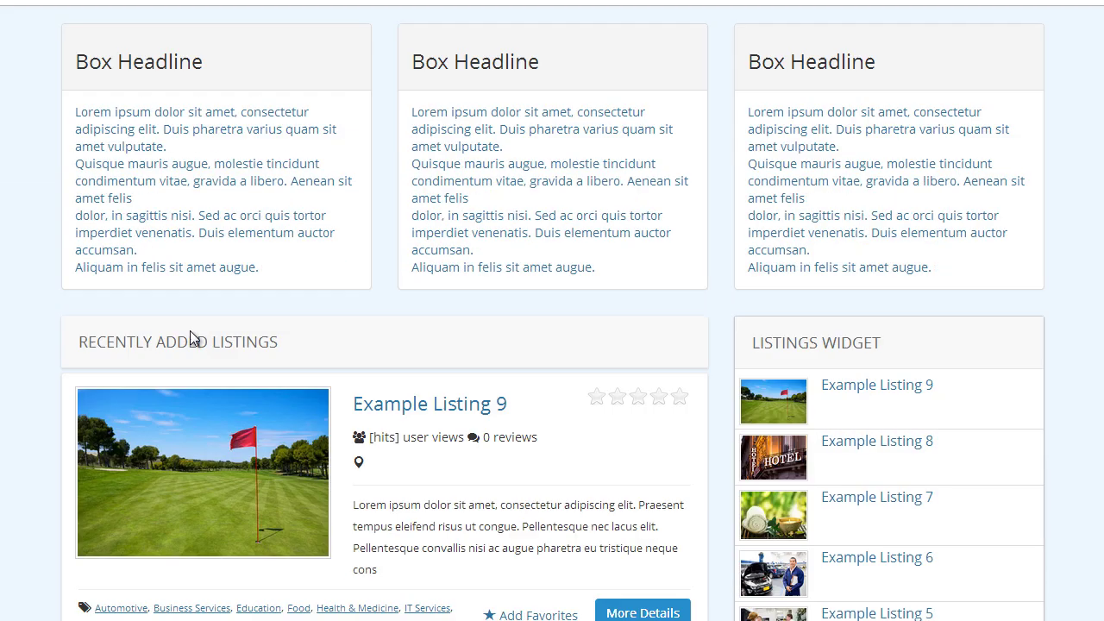
{"action": "scroll", "coordinate": [189, 330], "scroll_direction": "up", "scroll_amount": 2}
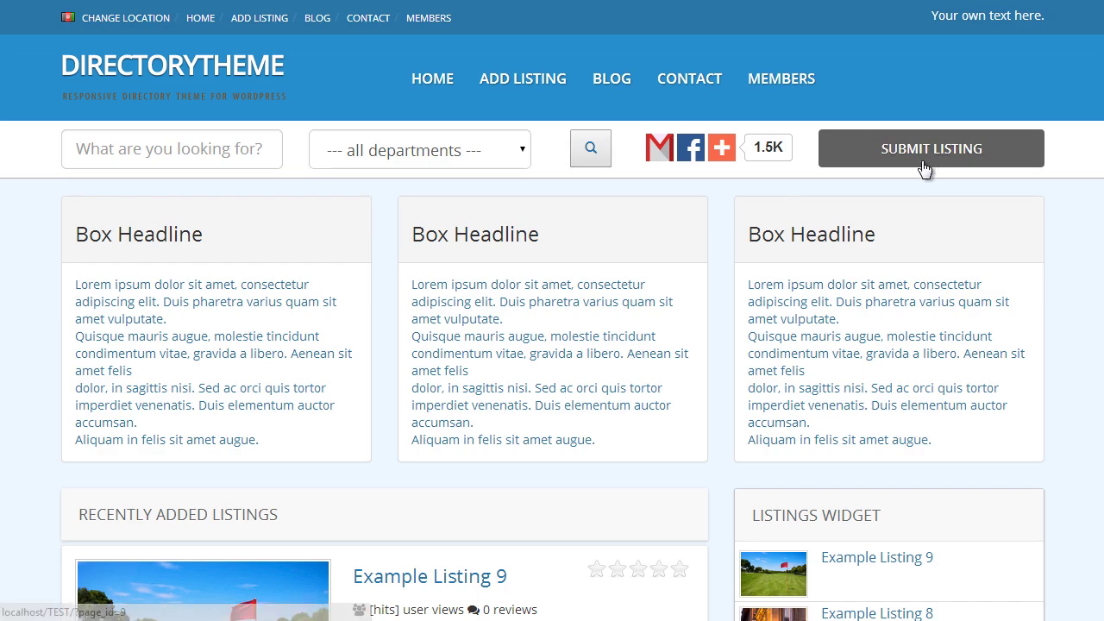
{"action": "scroll", "coordinate": [148, 305], "scroll_direction": "down", "scroll_amount": 5}
{"action": "scroll", "coordinate": [255, 356], "scroll_direction": "up", "scroll_amount": 5}
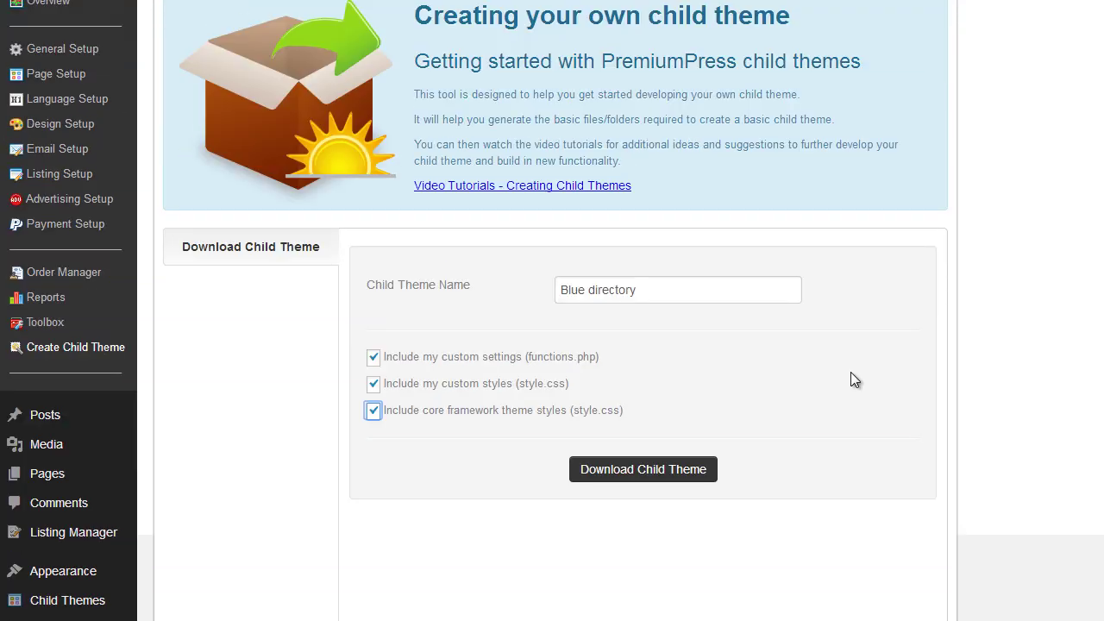
{"action": "left_click", "coordinate": [679, 384]}
{"action": "scroll", "coordinate": [895, 414], "scroll_direction": "up", "scroll_amount": 1}
{"action": "scroll", "coordinate": [888, 406], "scroll_direction": "down", "scroll_amount": 3}
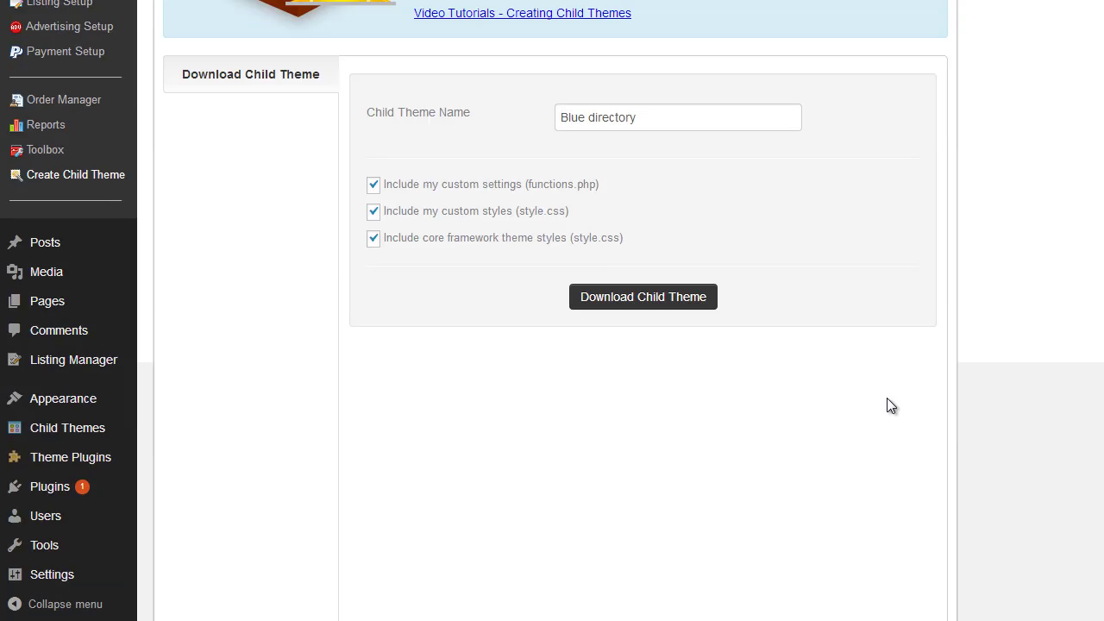
{"action": "scroll", "coordinate": [825, 451], "scroll_direction": "up", "scroll_amount": 3}
{"action": "scroll", "coordinate": [831, 457], "scroll_direction": "down", "scroll_amount": 2}
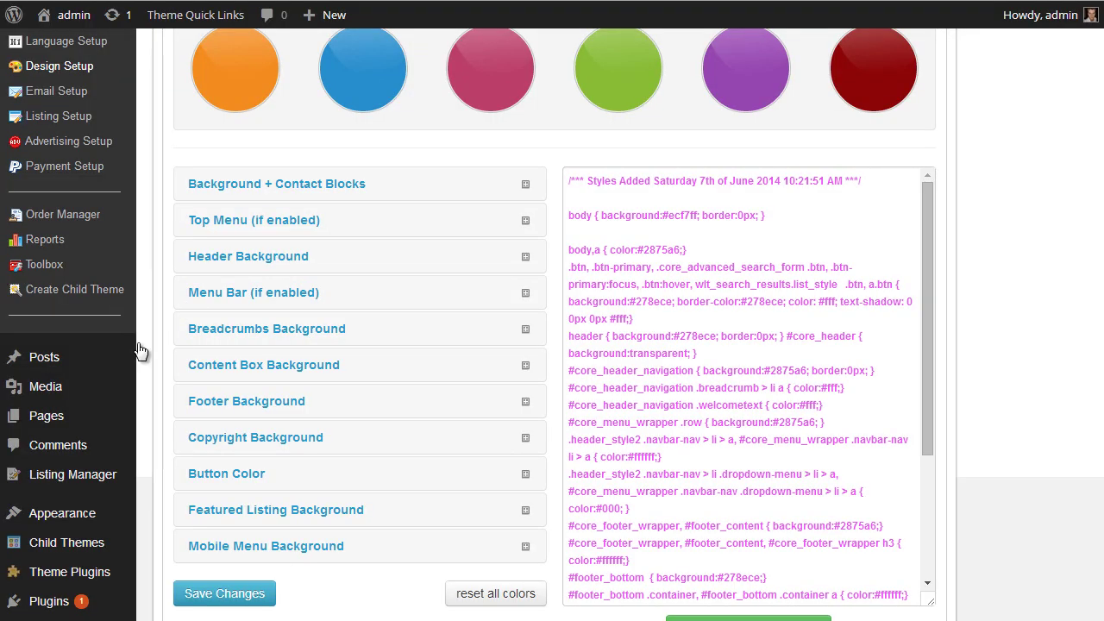
Go to the WordPress installed themes and open the upload form for adding a new theme.
{"action": "scroll", "coordinate": [141, 354], "scroll_direction": "up", "scroll_amount": 2}
{"action": "scroll", "coordinate": [99, 451], "scroll_direction": "down", "scroll_amount": 2}
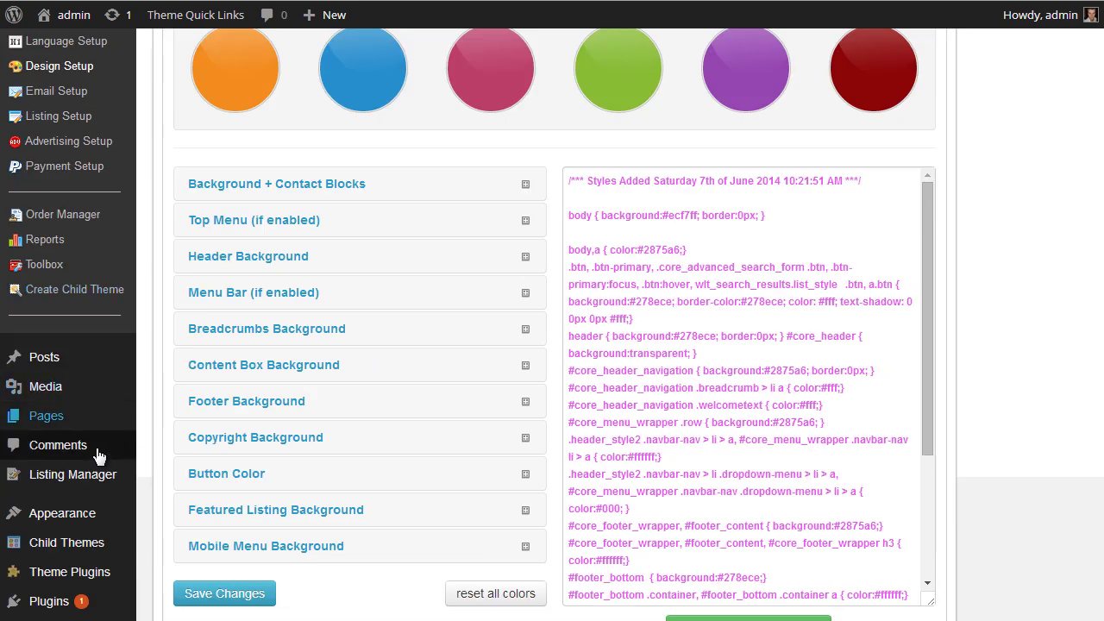
{"action": "left_click", "coordinate": [74, 522]}
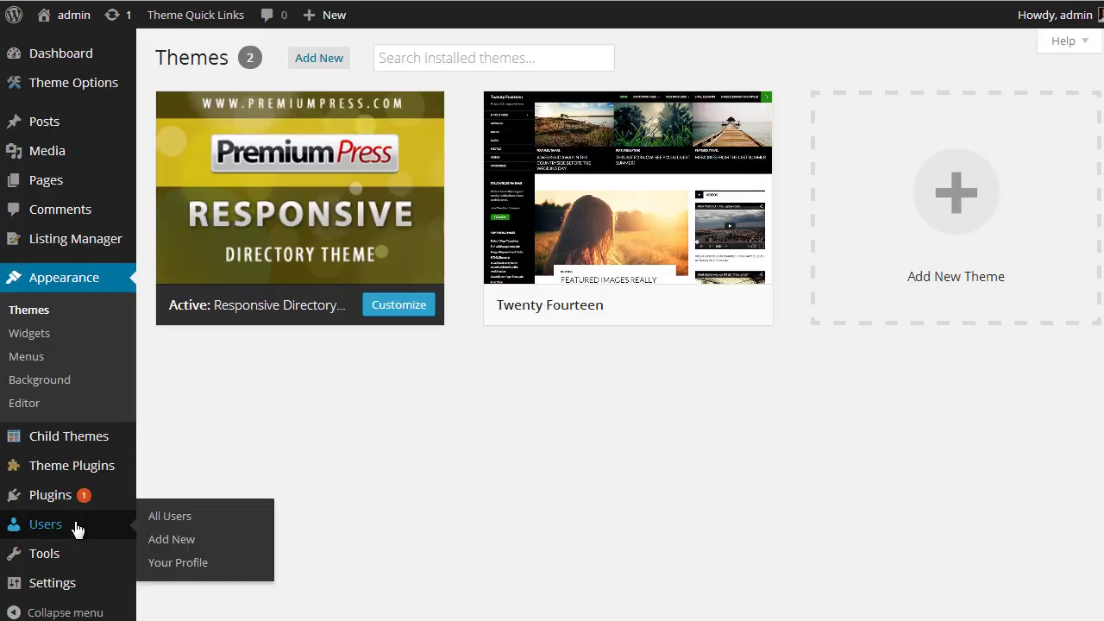
{"action": "left_click", "coordinate": [310, 56]}
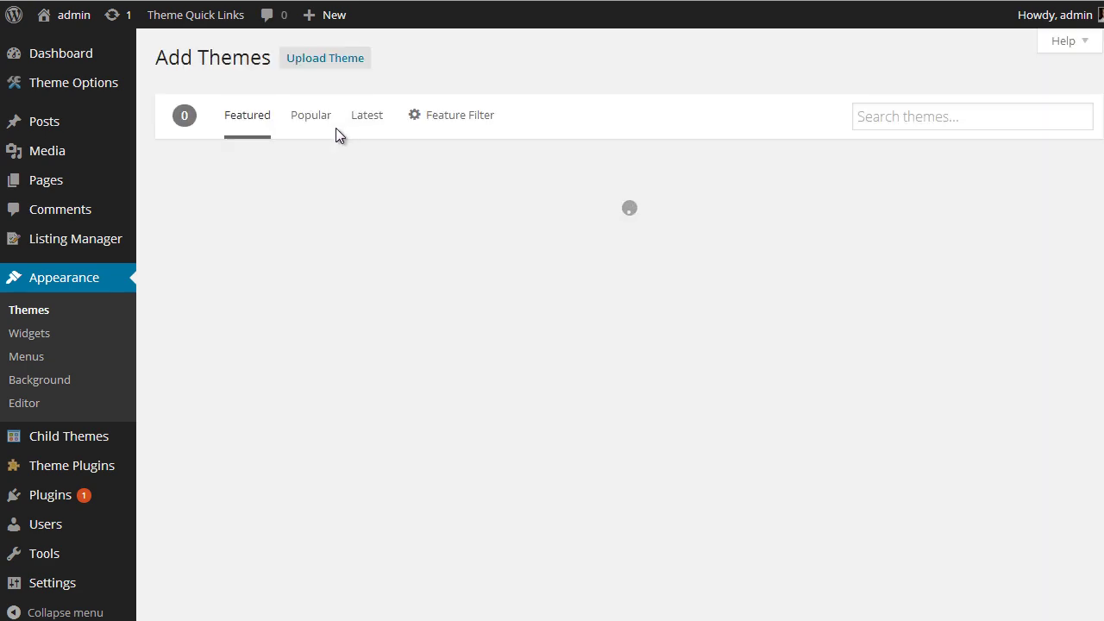
{"action": "left_click", "coordinate": [332, 60]}
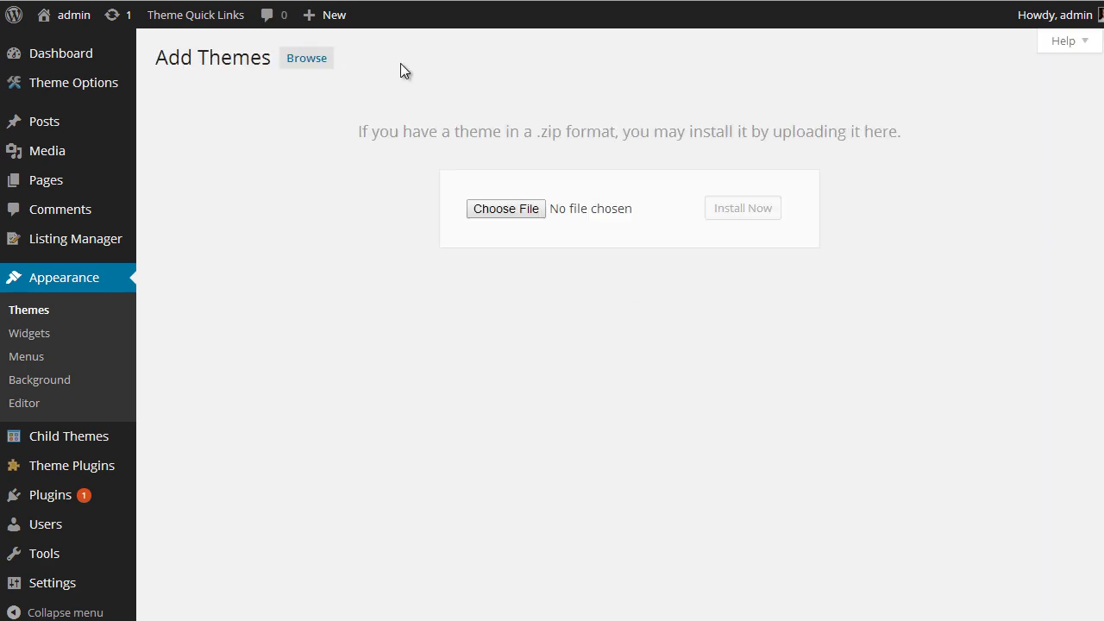
Upload template_Blue_directory.zip from the Desktop, install it as a new theme, and read the parent theme note.
{"action": "left_click", "coordinate": [504, 211]}
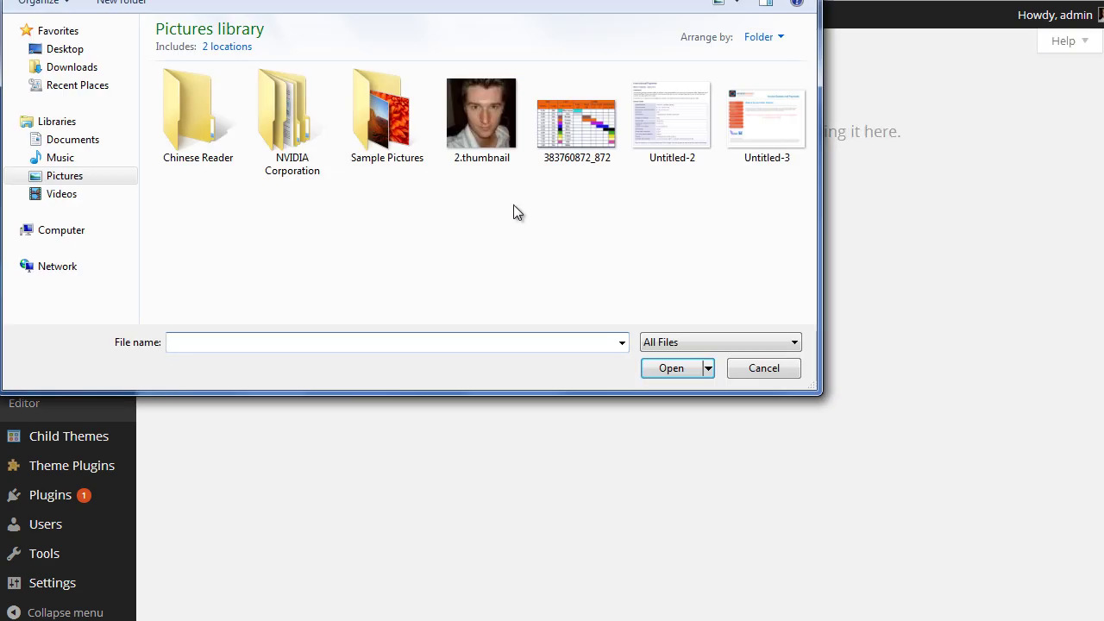
{"action": "left_click", "coordinate": [75, 49]}
{"action": "left_click", "coordinate": [233, 50]}
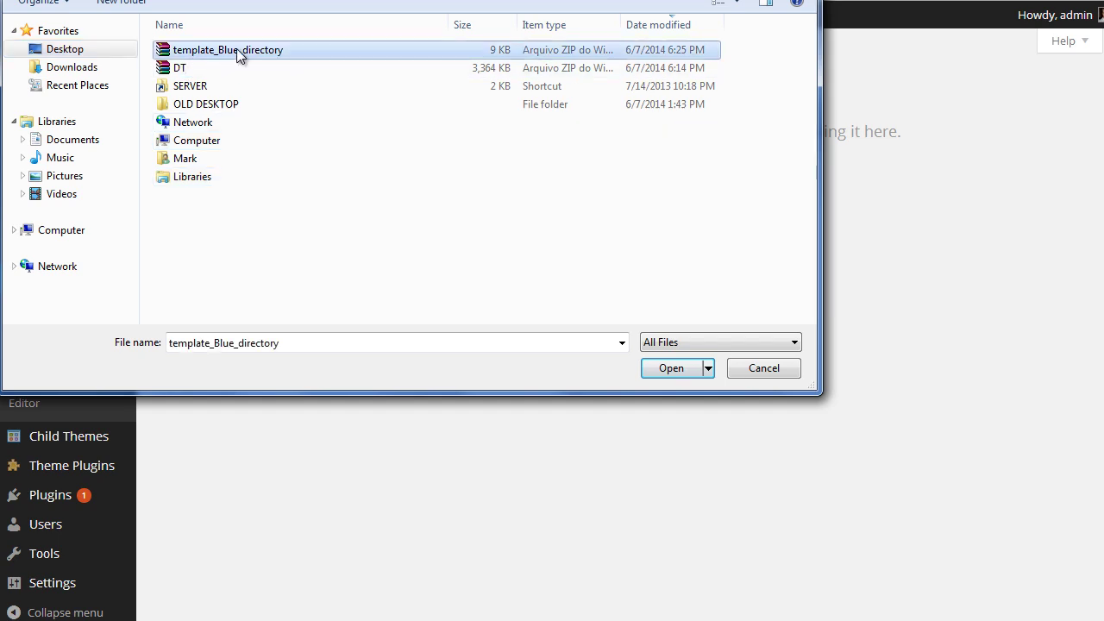
{"action": "double_click", "coordinate": [237, 50]}
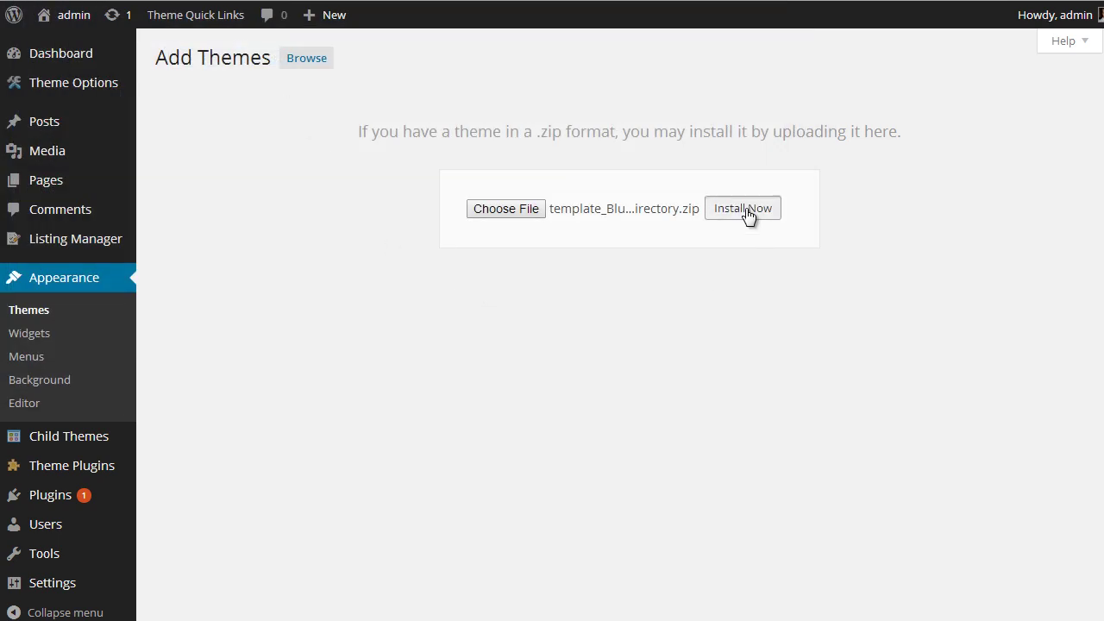
{"action": "left_click", "coordinate": [752, 211]}
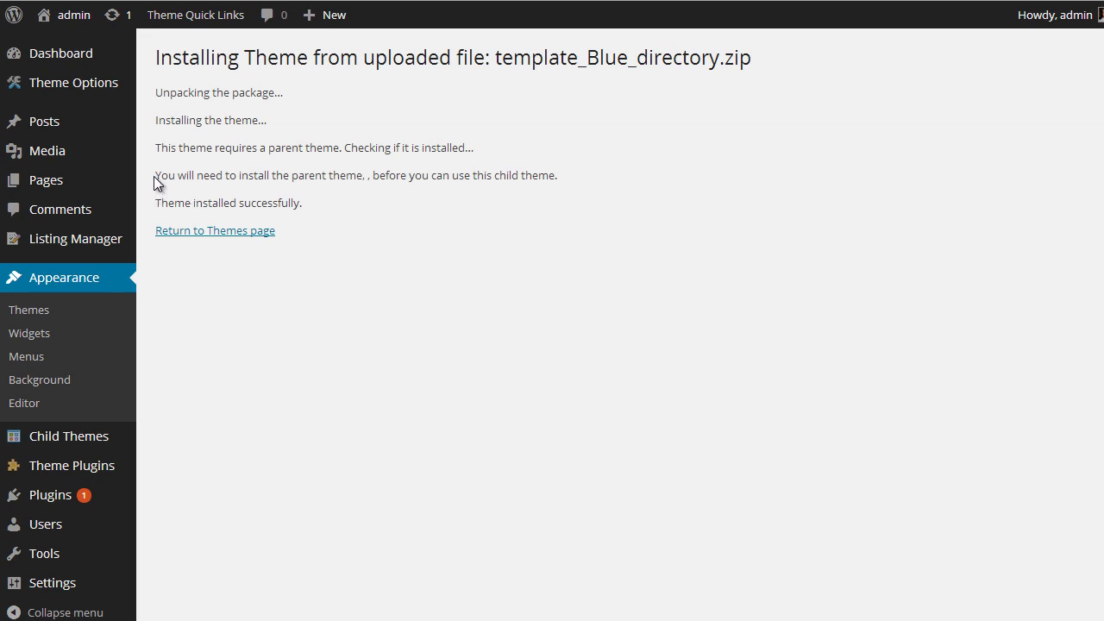
{"action": "left_click_drag", "start_coordinate": [155, 175], "coordinate": [565, 171]}
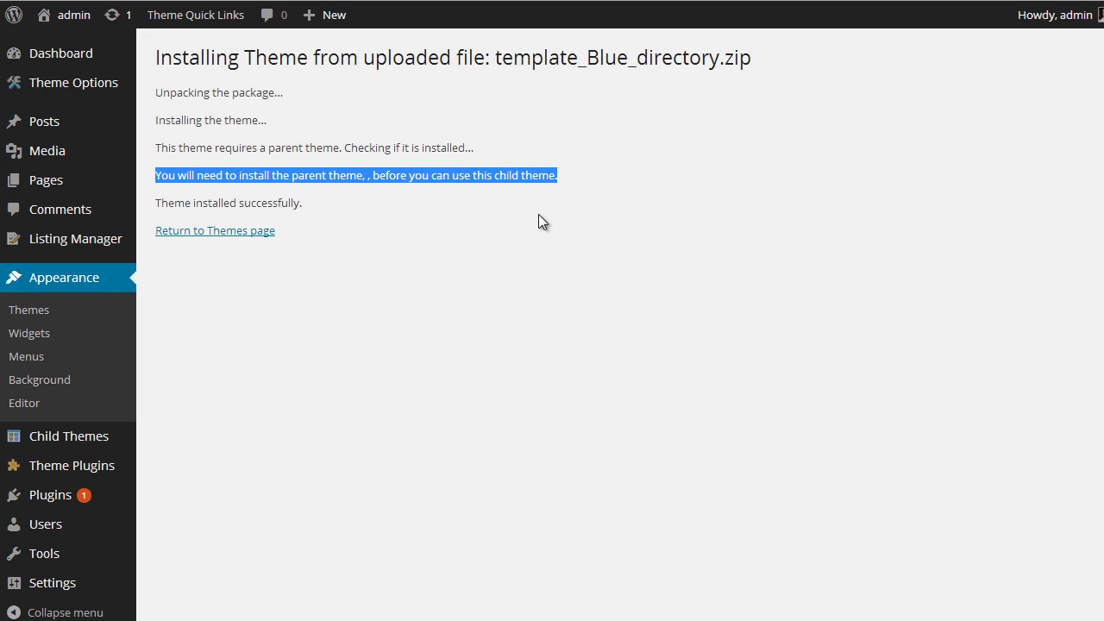
{"action": "left_click", "coordinate": [461, 192]}
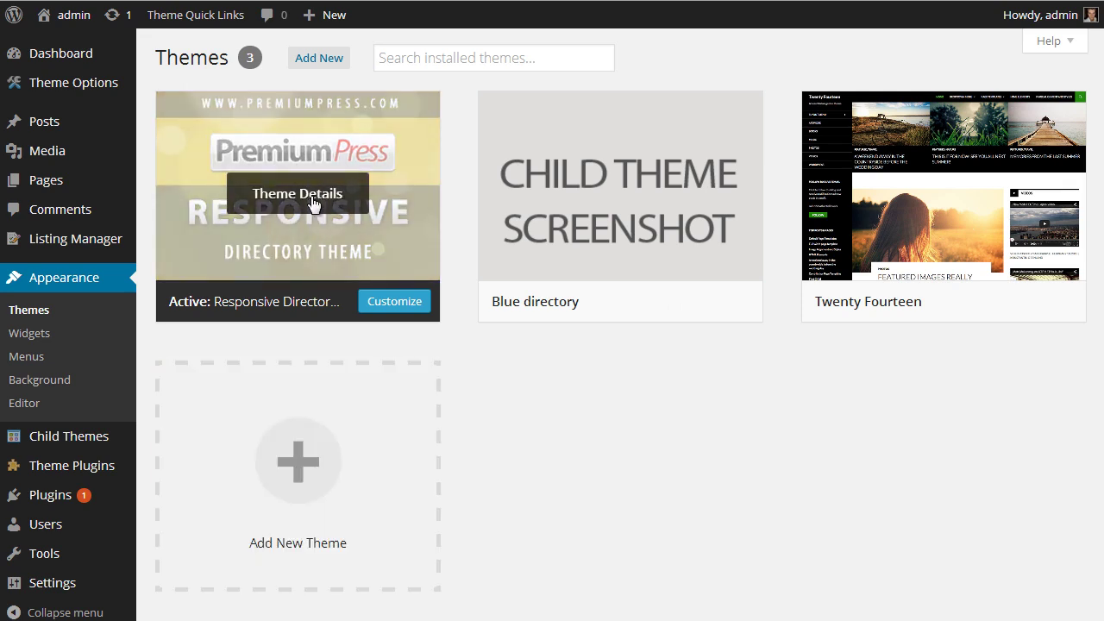
Reset all colors in the theme's Design Setup and reload the live home page.
{"action": "mouse_move", "coordinate": [515, 233]}
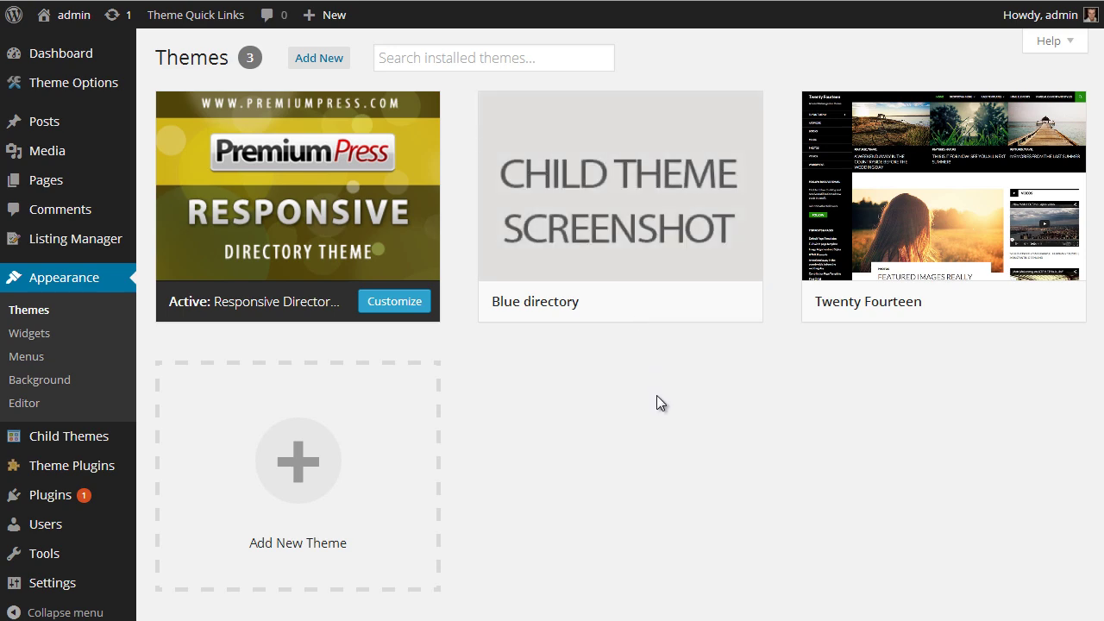
{"action": "left_click", "coordinate": [59, 86]}
{"action": "left_click", "coordinate": [41, 241]}
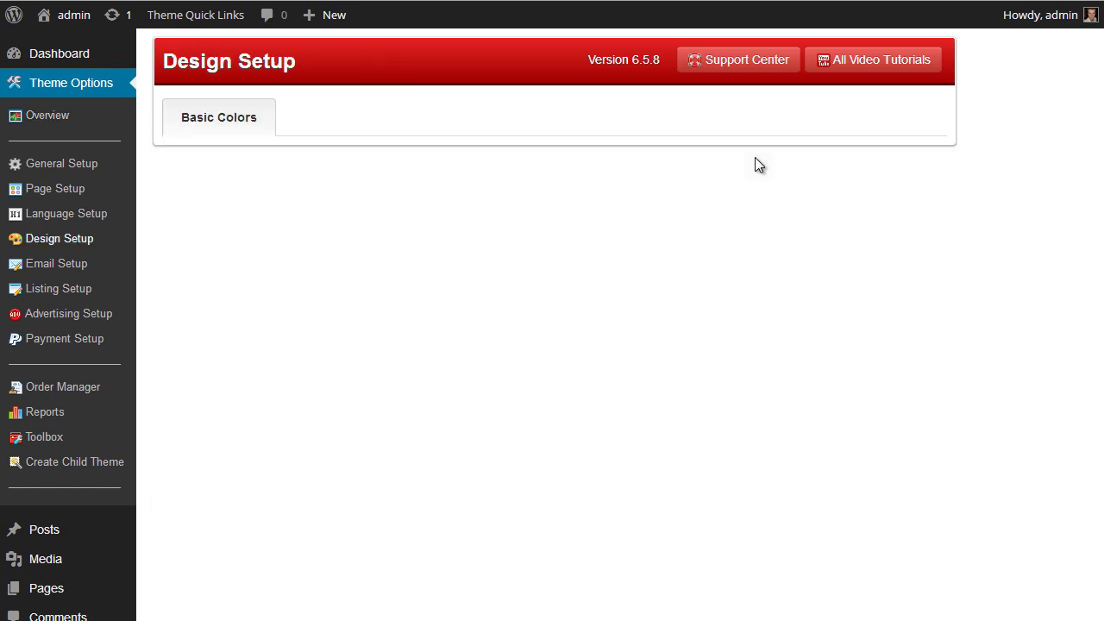
{"action": "scroll", "coordinate": [382, 192], "scroll_direction": "down", "scroll_amount": 4}
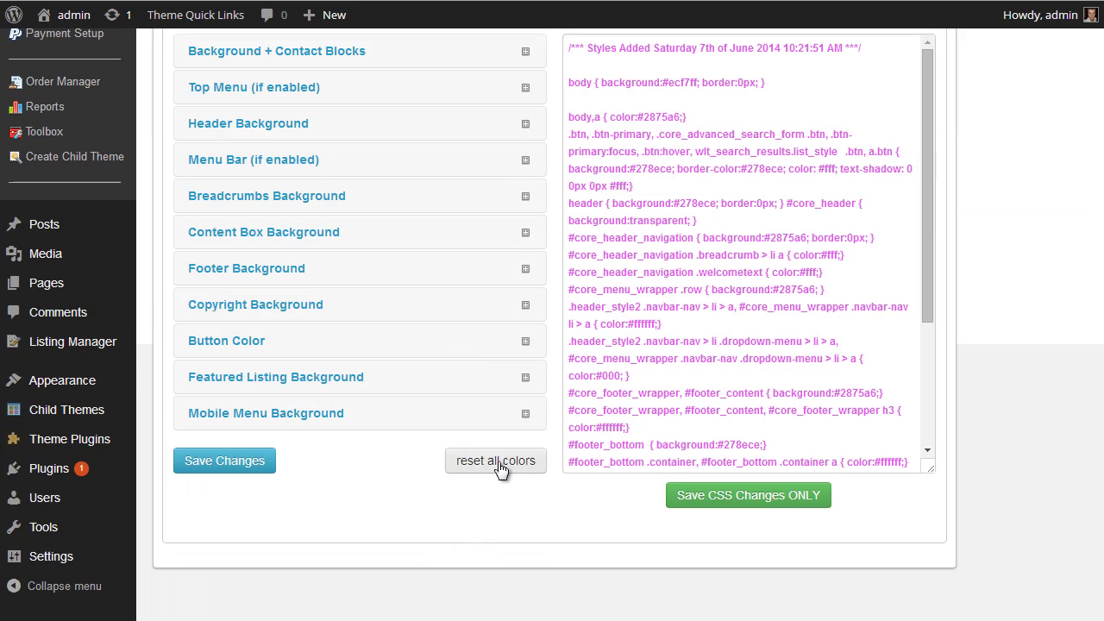
{"action": "left_click", "coordinate": [496, 460]}
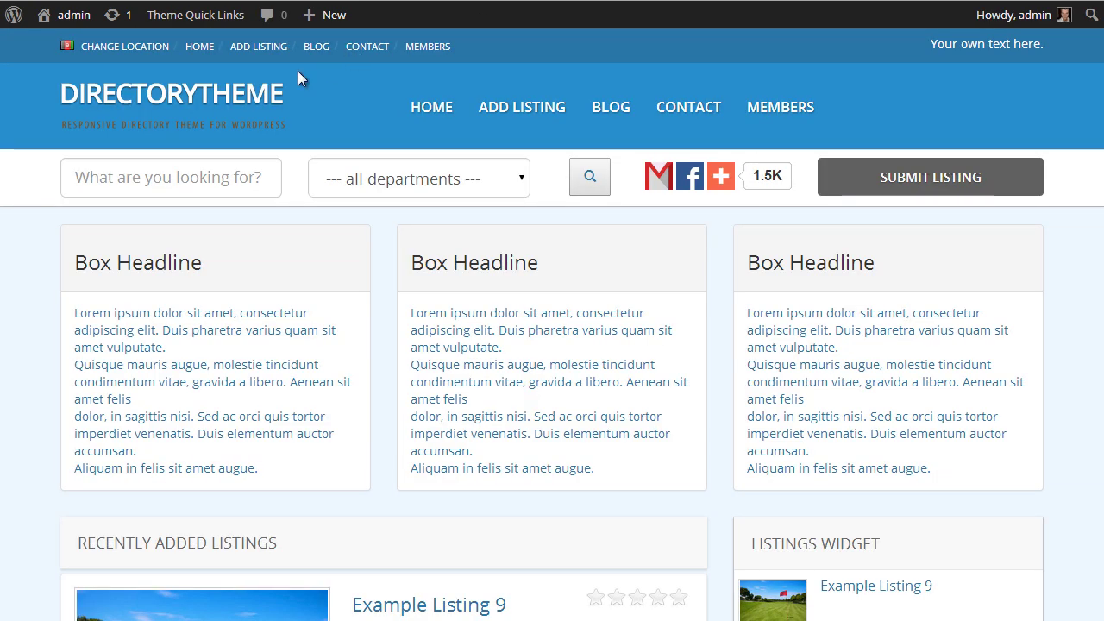
{"action": "key", "text": "F5"}
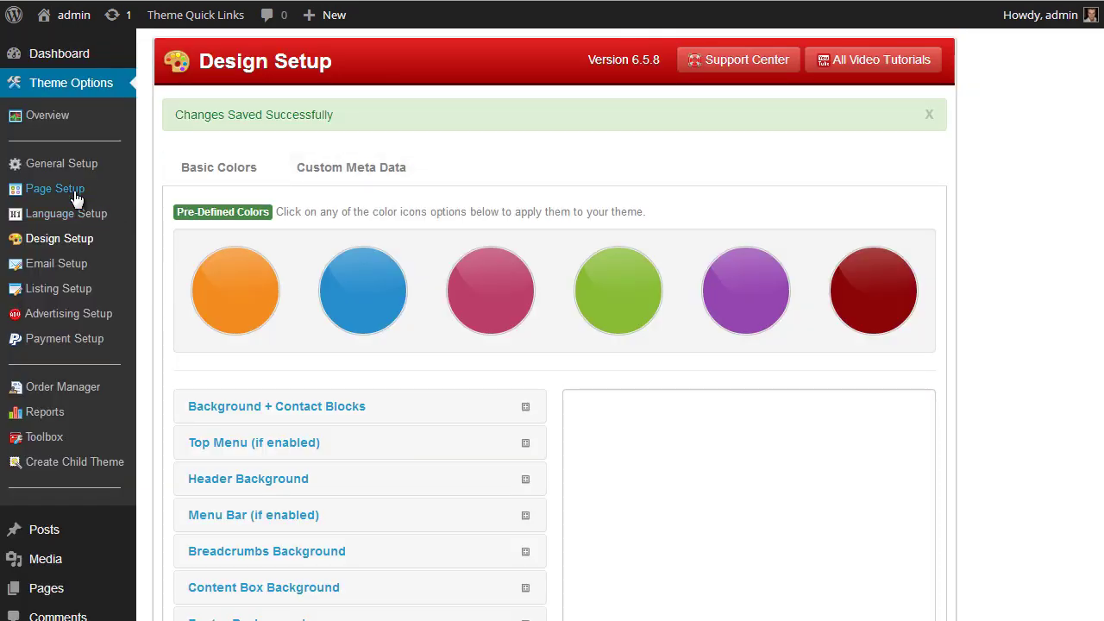
Remove all objects, including 3 Columns, from the home page display setup, save, and check the live page.
{"action": "left_click", "coordinate": [55, 188]}
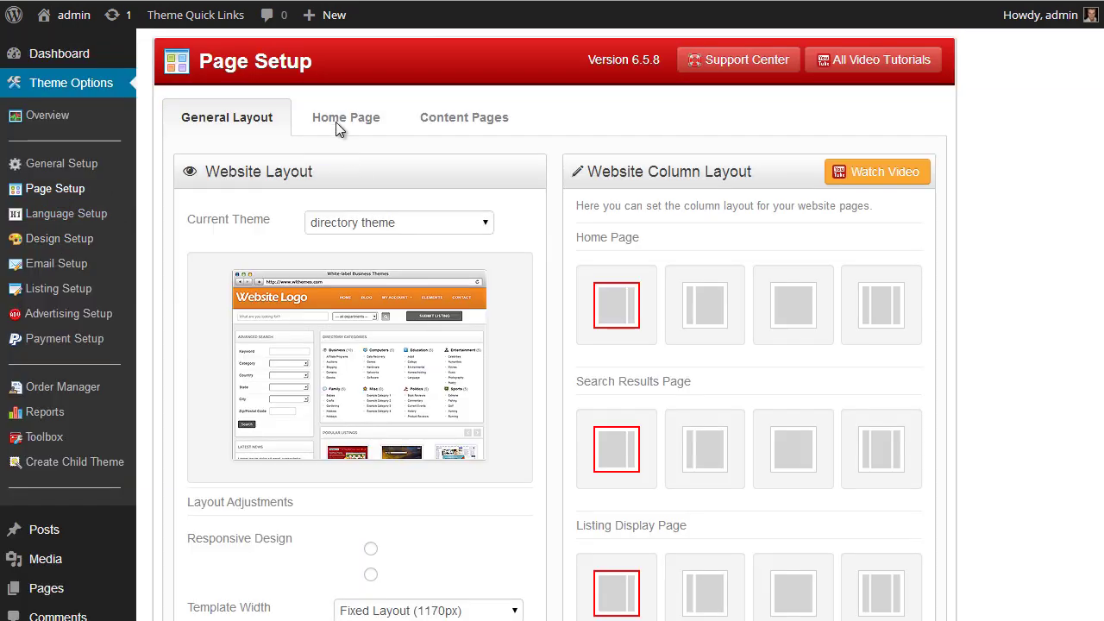
{"action": "left_click", "coordinate": [335, 122]}
{"action": "left_click", "coordinate": [888, 362]}
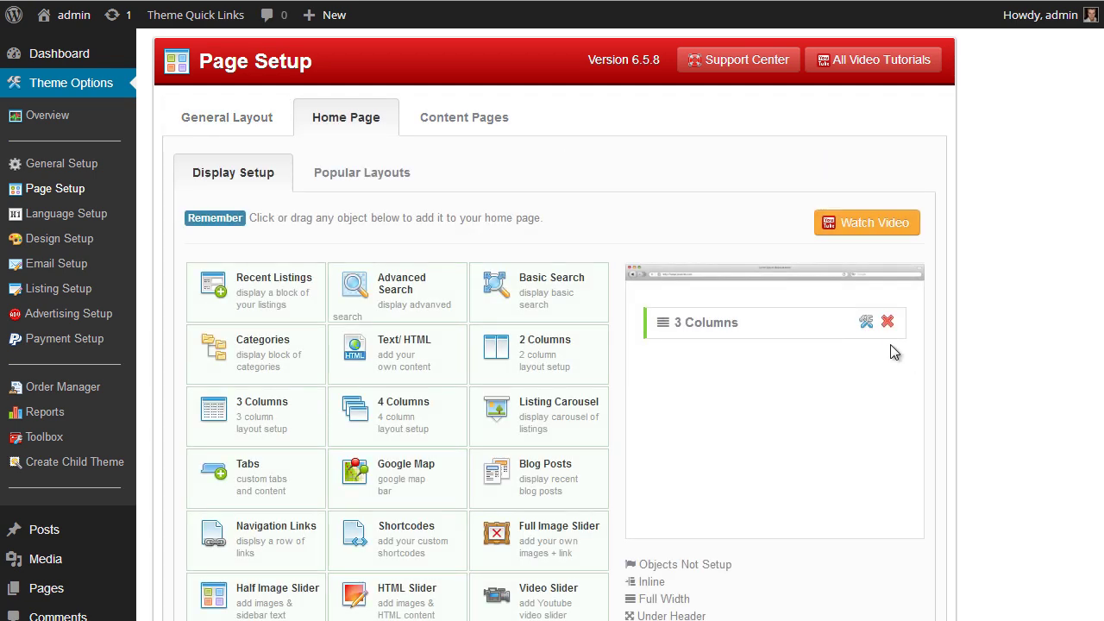
{"action": "left_click", "coordinate": [887, 373]}
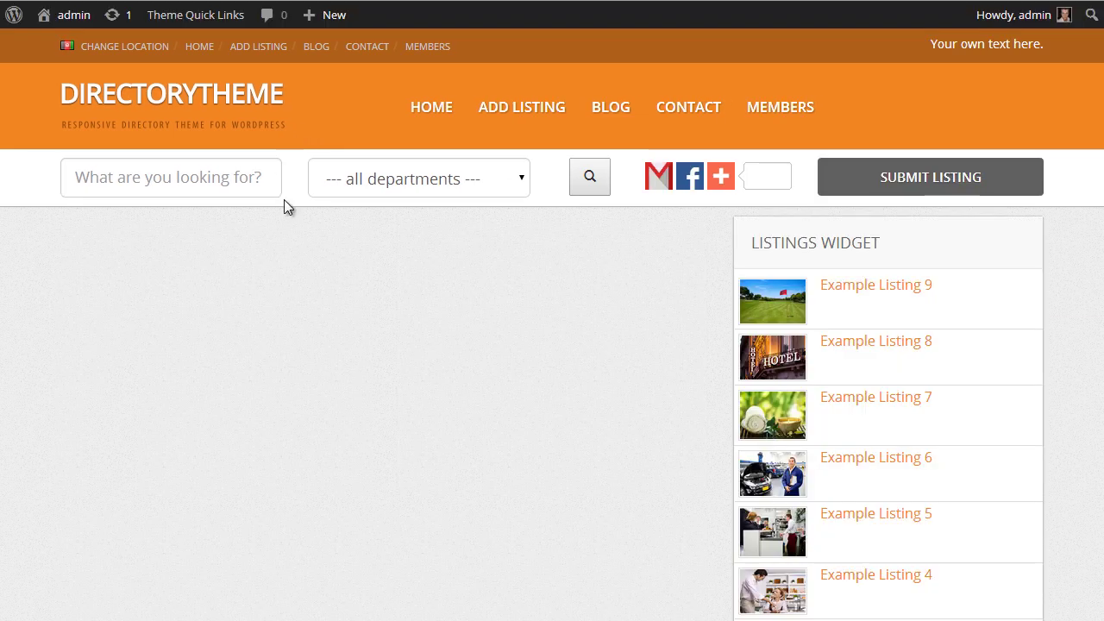
{"action": "scroll", "coordinate": [845, 360], "scroll_direction": "down", "scroll_amount": 5}
{"action": "scroll", "coordinate": [847, 361], "scroll_direction": "up", "scroll_amount": 5}
{"action": "scroll", "coordinate": [892, 463], "scroll_direction": "down", "scroll_amount": 5}
{"action": "scroll", "coordinate": [892, 464], "scroll_direction": "up", "scroll_amount": 5}
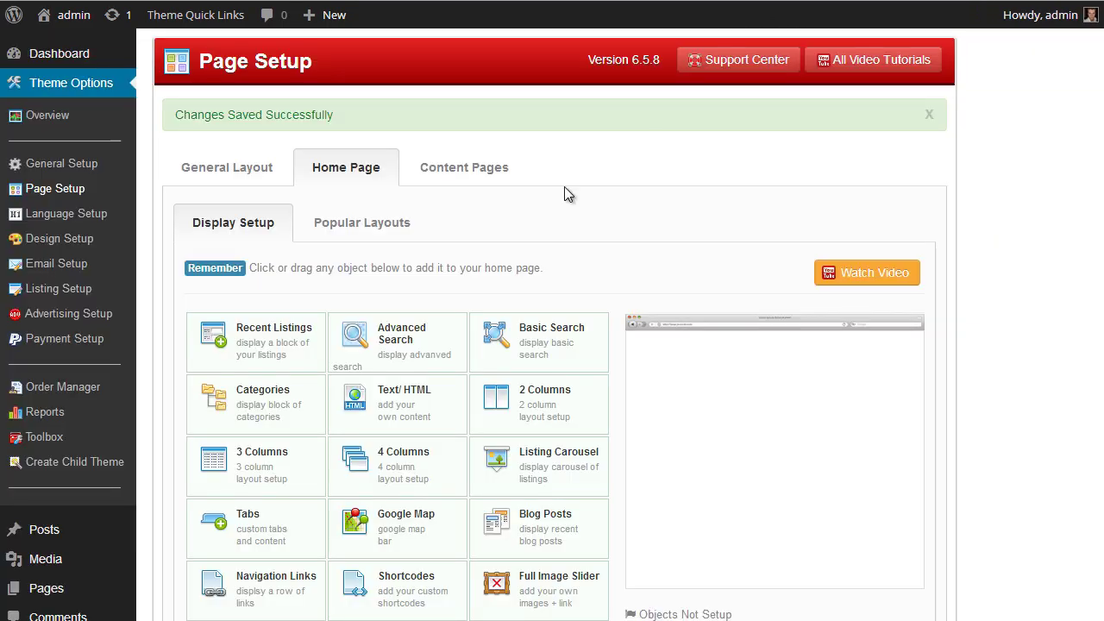
Set the home page column layout to the single column without sidebars, save, and check the live home page.
{"action": "left_click", "coordinate": [245, 176]}
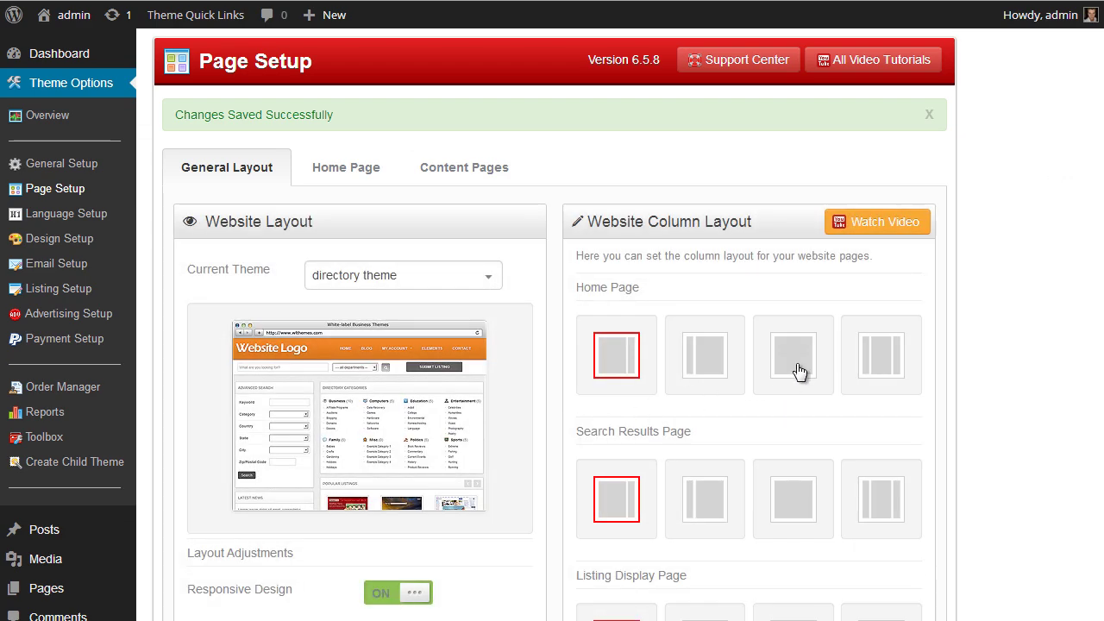
{"action": "left_click", "coordinate": [800, 371]}
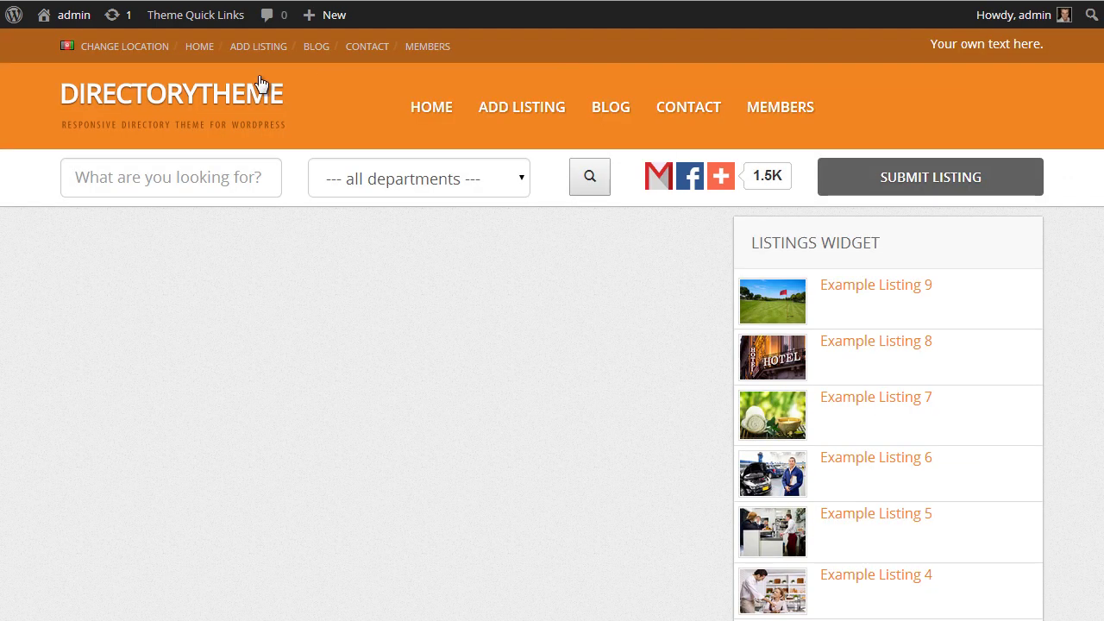
{"action": "left_click", "coordinate": [180, 91]}
{"action": "mouse_move", "coordinate": [665, 176]}
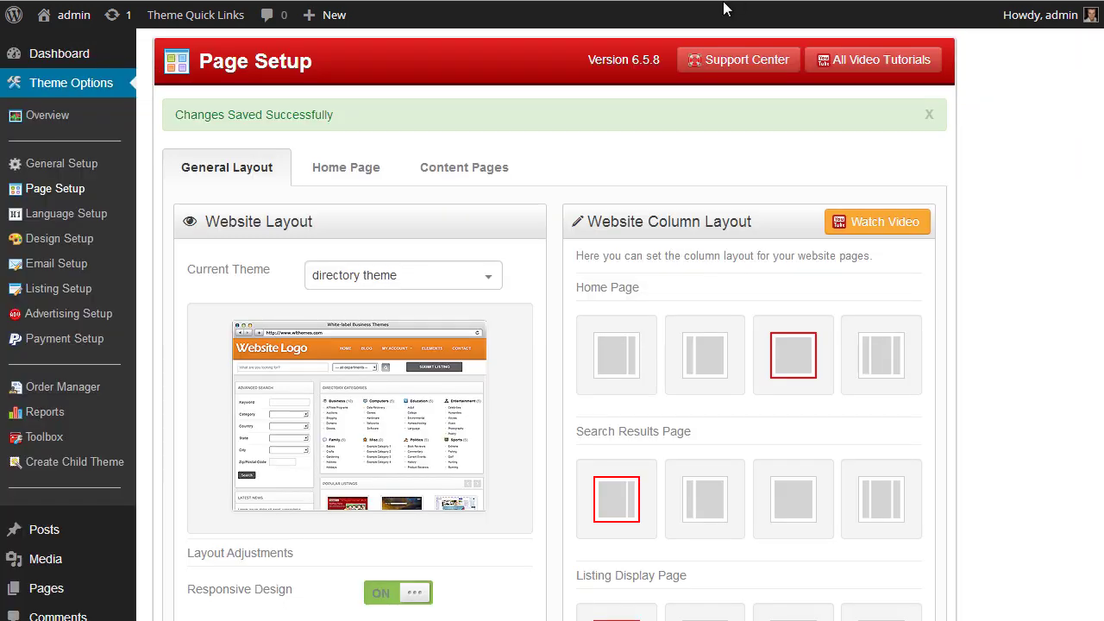
Activate the Blue directory child theme and dismiss the activation notice.
{"action": "scroll", "coordinate": [161, 404], "scroll_direction": "down", "scroll_amount": 3}
{"action": "left_click", "coordinate": [21, 433]}
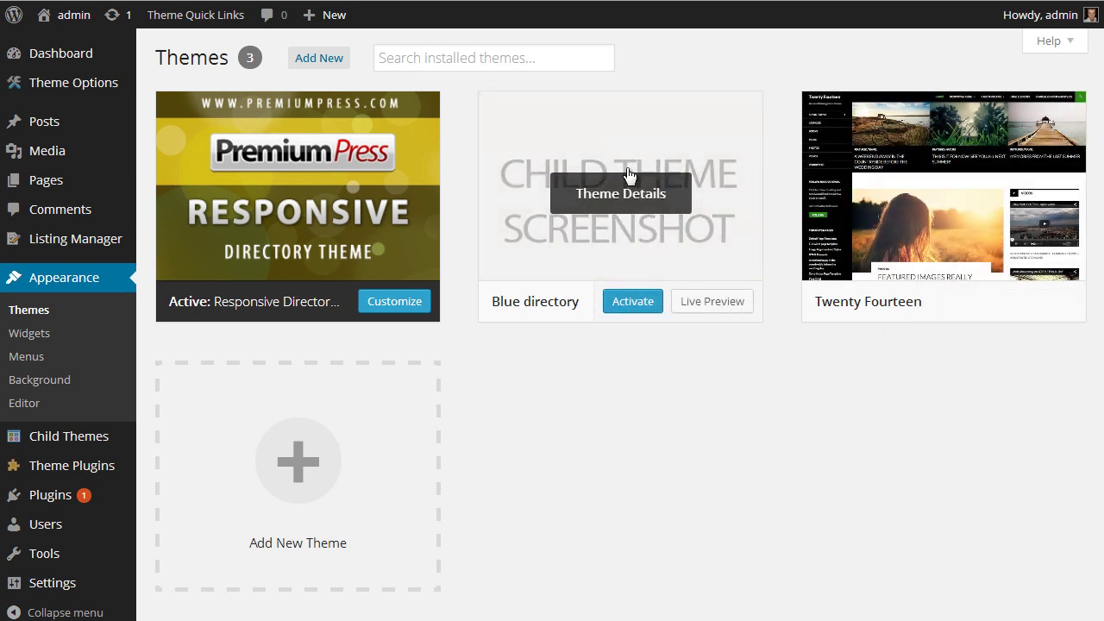
{"action": "left_click", "coordinate": [638, 312]}
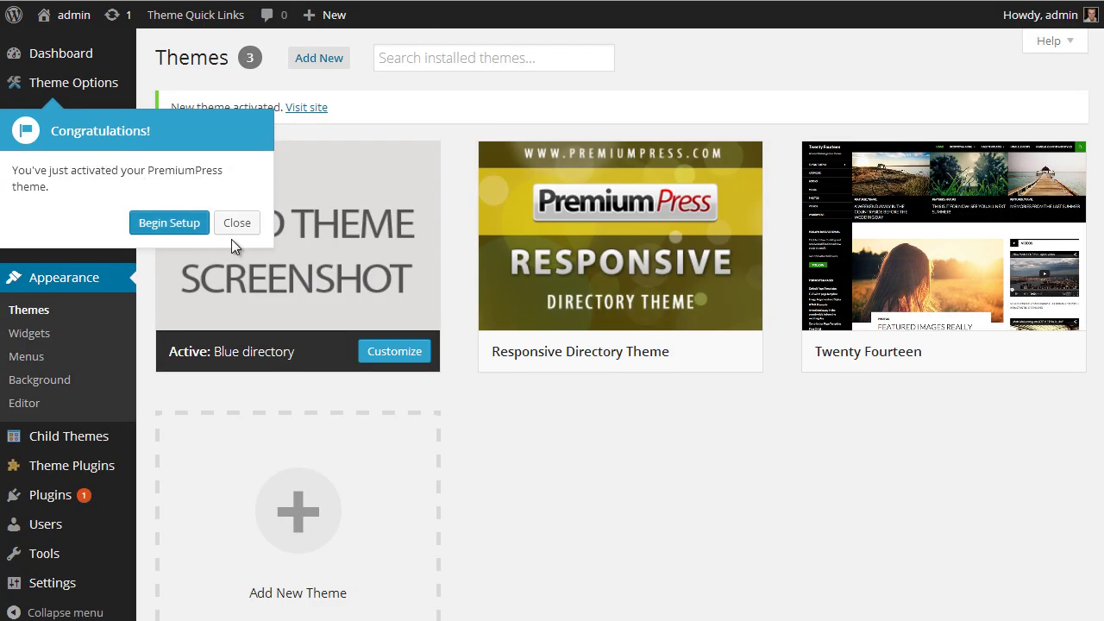
{"action": "left_click", "coordinate": [236, 226]}
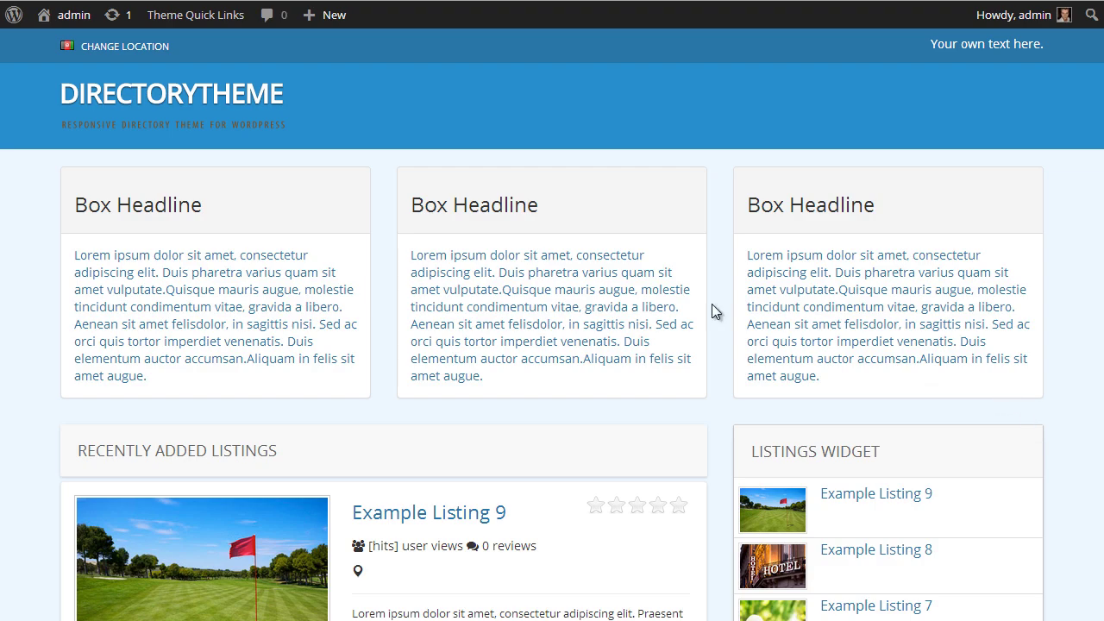
Examine the live home page under the activated child theme, covering the header, box columns, recent listings and sidebar widgets.
{"action": "scroll", "coordinate": [712, 307], "scroll_direction": "down", "scroll_amount": 2}
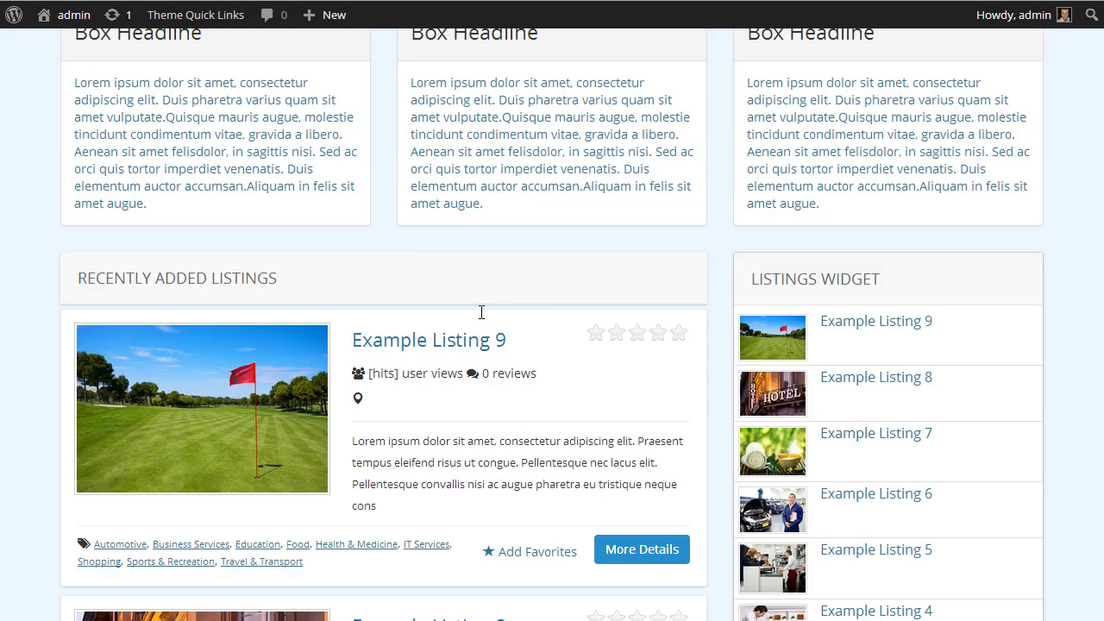
{"action": "scroll", "coordinate": [482, 313], "scroll_direction": "up", "scroll_amount": 2}
{"action": "scroll", "coordinate": [1084, 103], "scroll_direction": "down", "scroll_amount": 9}
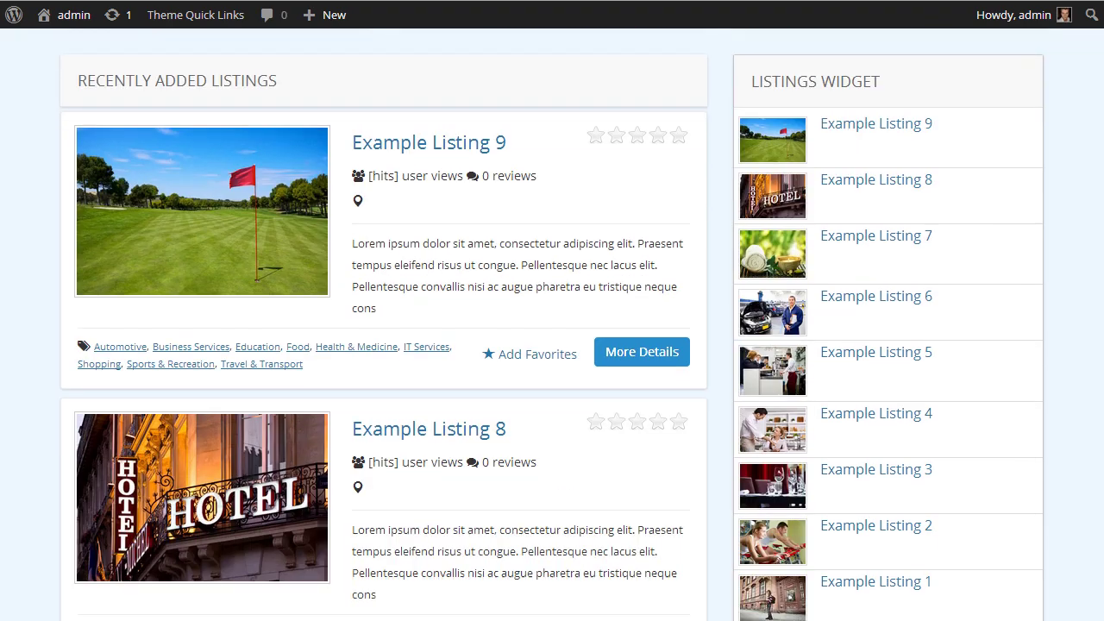
{"action": "scroll", "coordinate": [1090, 92], "scroll_direction": "up", "scroll_amount": 9}
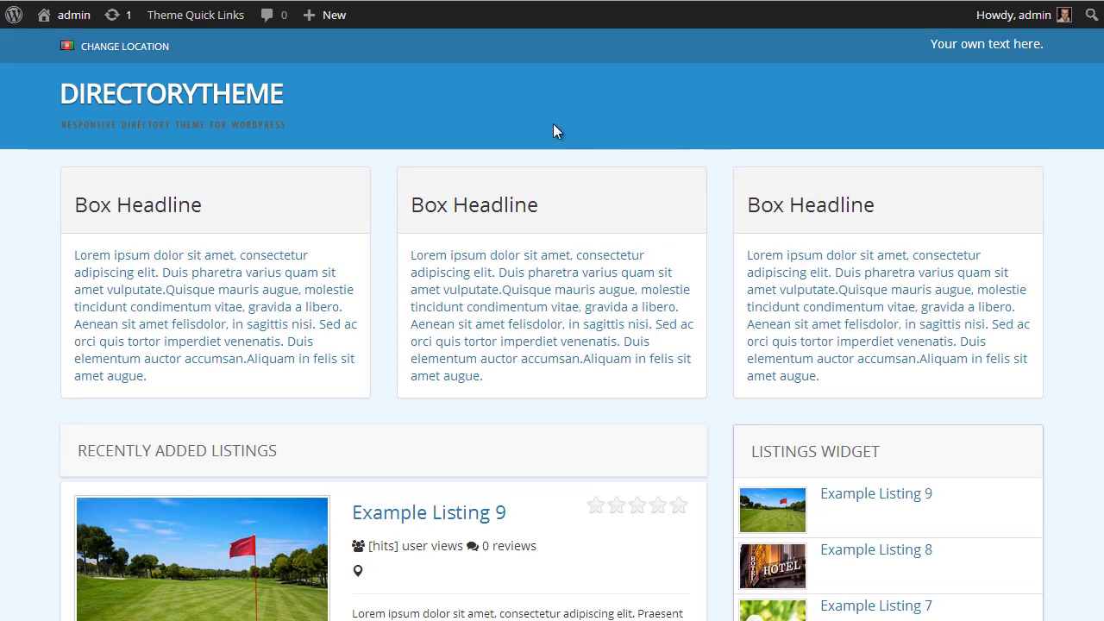
{"action": "scroll", "coordinate": [689, 320], "scroll_direction": "down", "scroll_amount": 6}
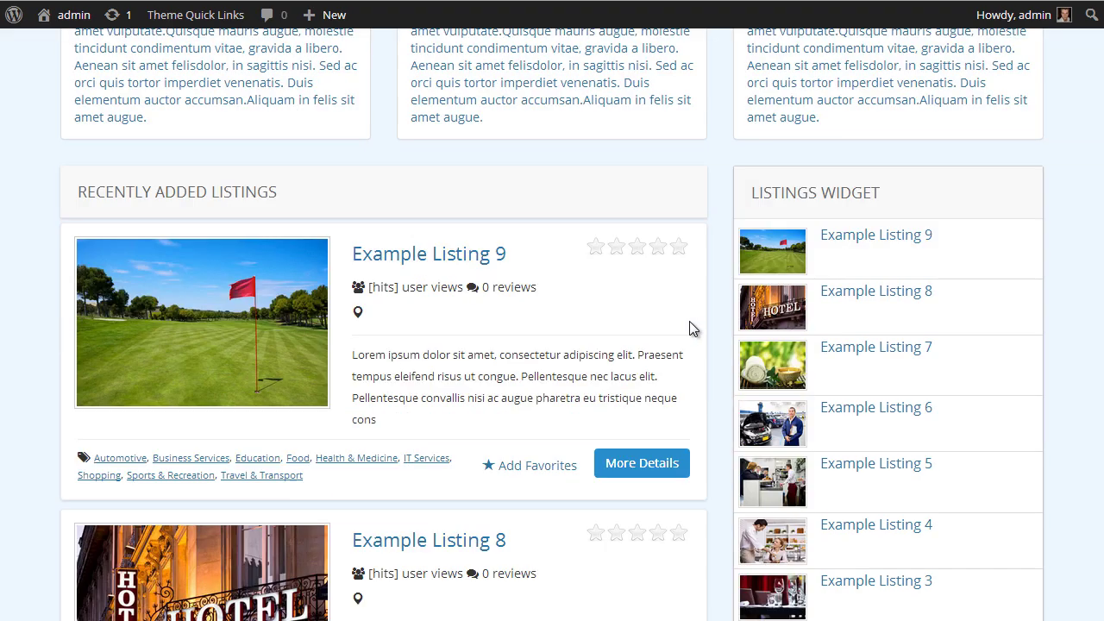
{"action": "scroll", "coordinate": [628, 295], "scroll_direction": "down", "scroll_amount": 4}
{"action": "scroll", "coordinate": [820, 306], "scroll_direction": "down", "scroll_amount": 4}
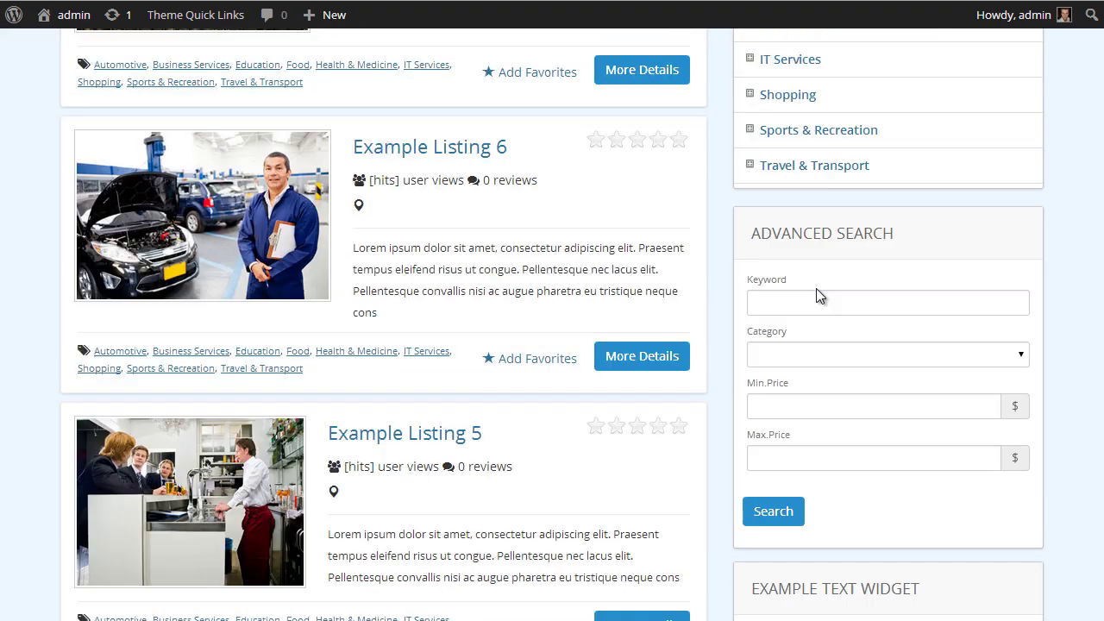
{"action": "scroll", "coordinate": [816, 296], "scroll_direction": "up", "scroll_amount": 14}
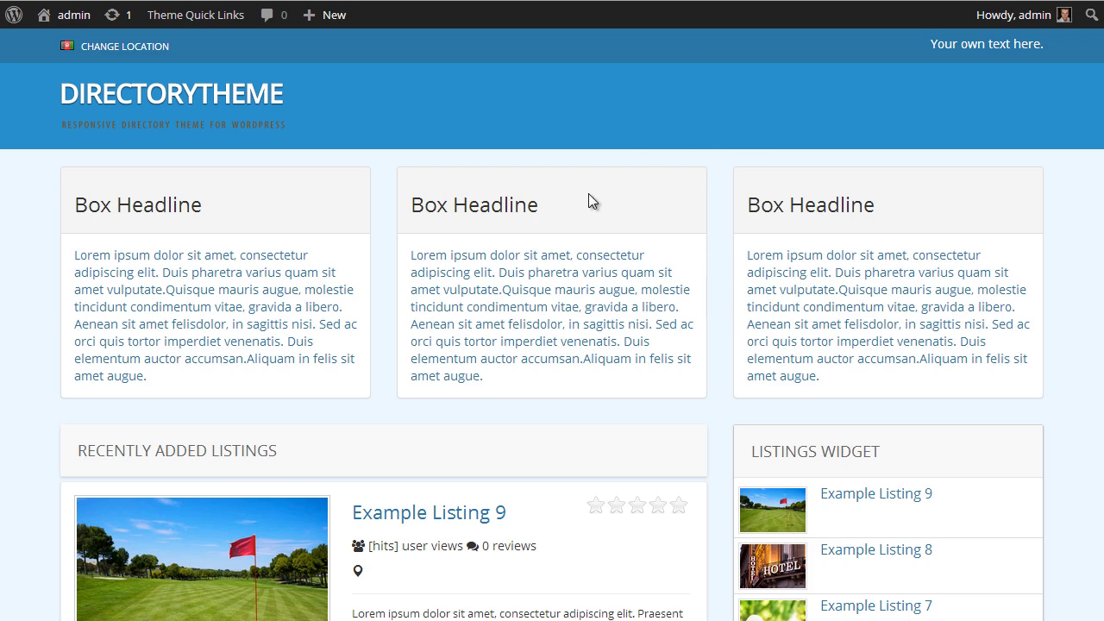
{"action": "scroll", "coordinate": [588, 201], "scroll_direction": "down", "scroll_amount": 2}
{"action": "scroll", "coordinate": [589, 212], "scroll_direction": "up", "scroll_amount": 2}
{"action": "scroll", "coordinate": [293, 267], "scroll_direction": "down", "scroll_amount": 3}
{"action": "scroll", "coordinate": [294, 267], "scroll_direction": "up", "scroll_amount": 3}
{"action": "scroll", "coordinate": [556, 194], "scroll_direction": "down", "scroll_amount": 5}
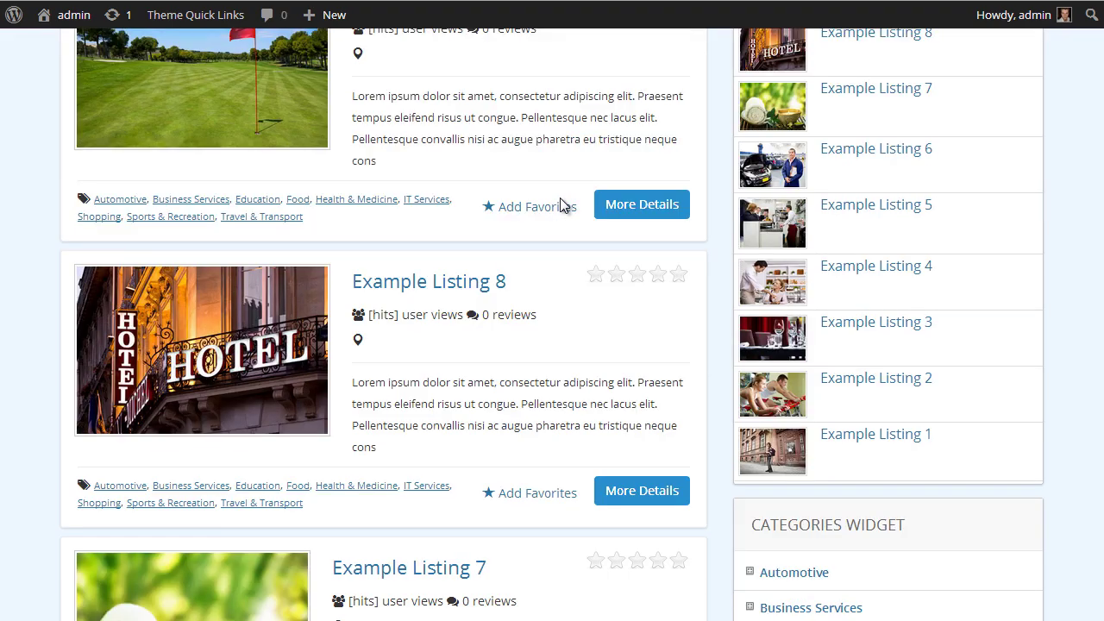
{"action": "scroll", "coordinate": [483, 237], "scroll_direction": "up", "scroll_amount": 4}
{"action": "scroll", "coordinate": [284, 332], "scroll_direction": "down", "scroll_amount": 4}
{"action": "scroll", "coordinate": [344, 307], "scroll_direction": "down", "scroll_amount": 3}
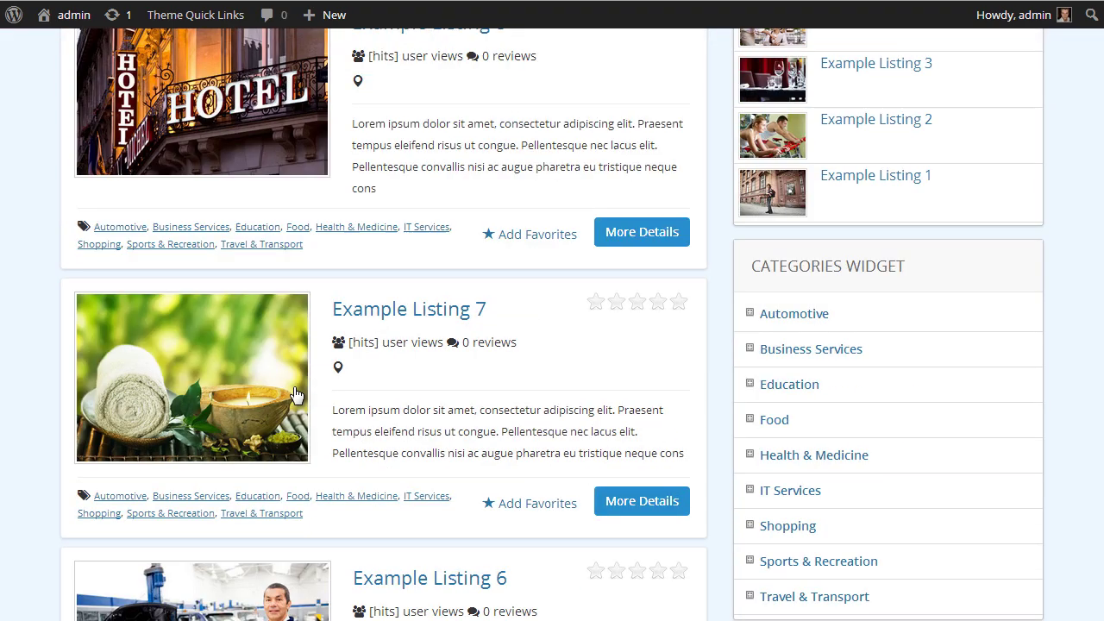
{"action": "scroll", "coordinate": [757, 231], "scroll_direction": "up", "scroll_amount": 8}
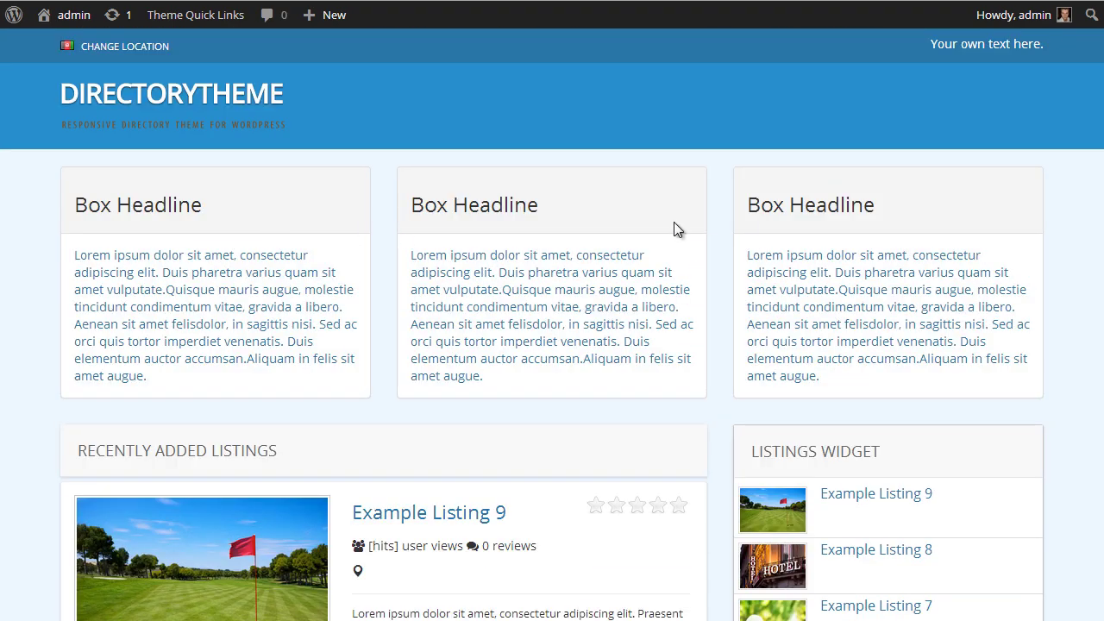
{"action": "scroll", "coordinate": [396, 269], "scroll_direction": "down", "scroll_amount": 3}
{"action": "scroll", "coordinate": [417, 266], "scroll_direction": "up", "scroll_amount": 3}
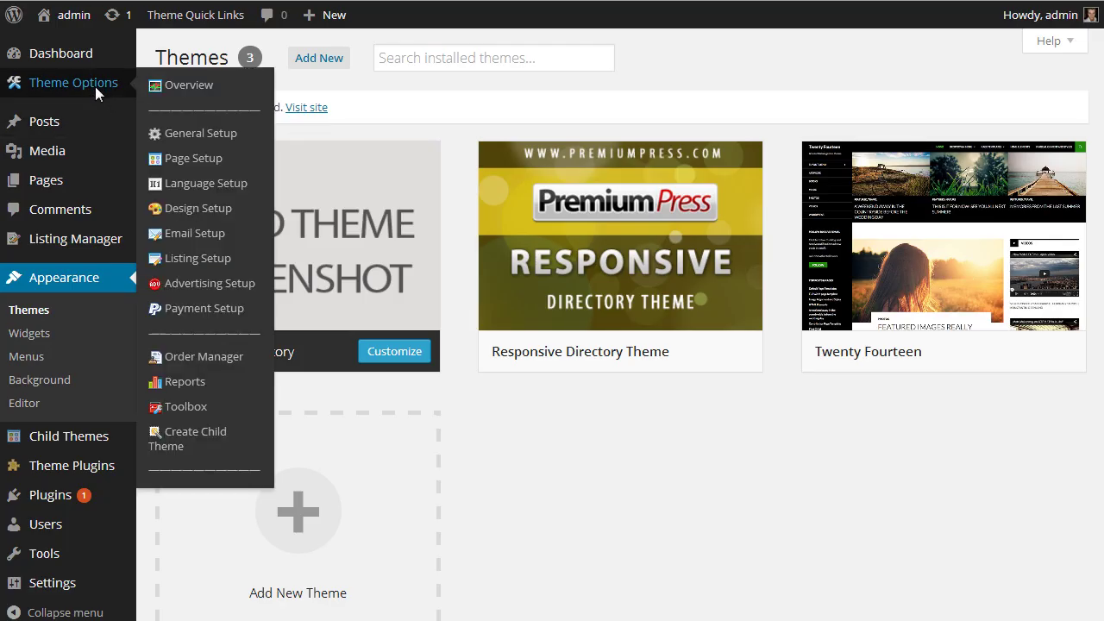
Open the Theme Options overview and look through the website setup checklist.
{"action": "left_click", "coordinate": [95, 87]}
{"action": "scroll", "coordinate": [453, 271], "scroll_direction": "down", "scroll_amount": 2}
{"action": "scroll", "coordinate": [420, 269], "scroll_direction": "up", "scroll_amount": 2}
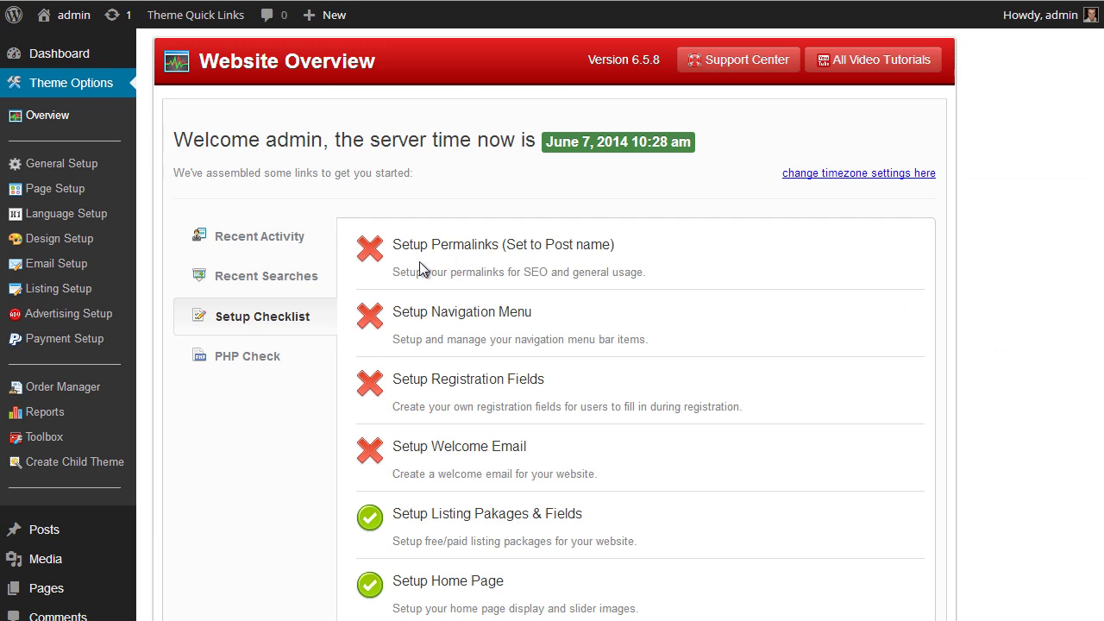